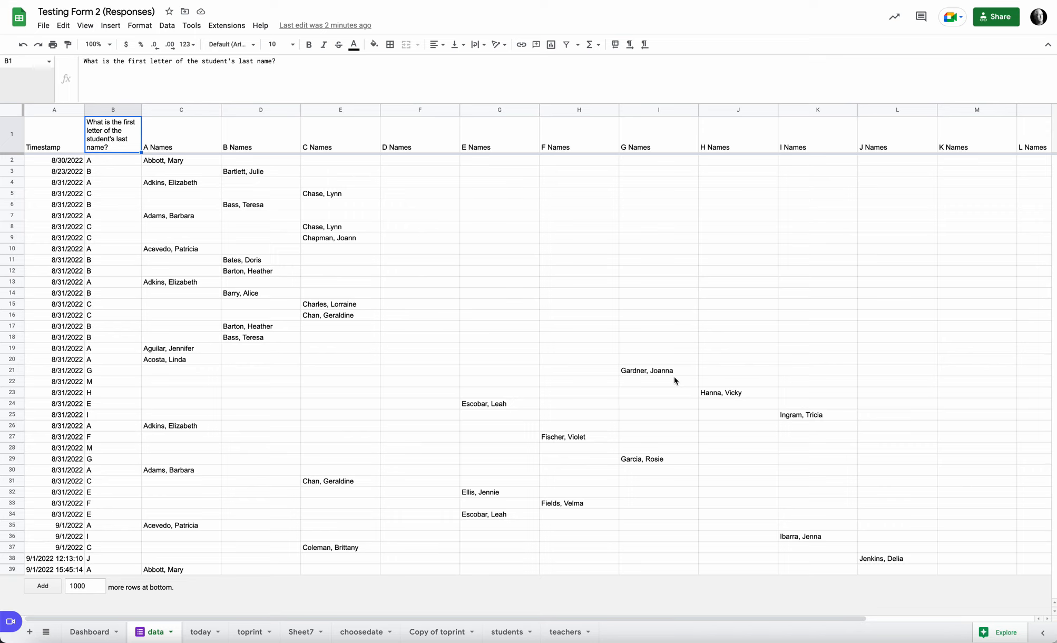
# Step: Review the raw form responses on the data sheet and the query in A1 of the today sheet that filters them by today's date
pyautogui.hscroll(5, 675, 378)
pyautogui.hscroll(-5, 675, 377)
pyautogui.click(201, 632)
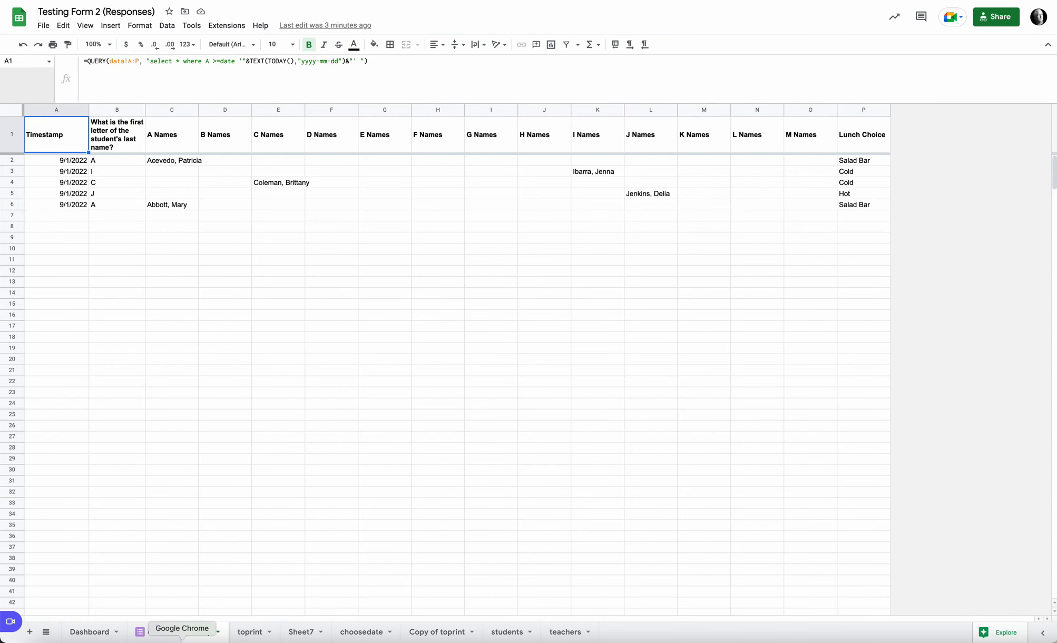
pyautogui.click(146, 632)
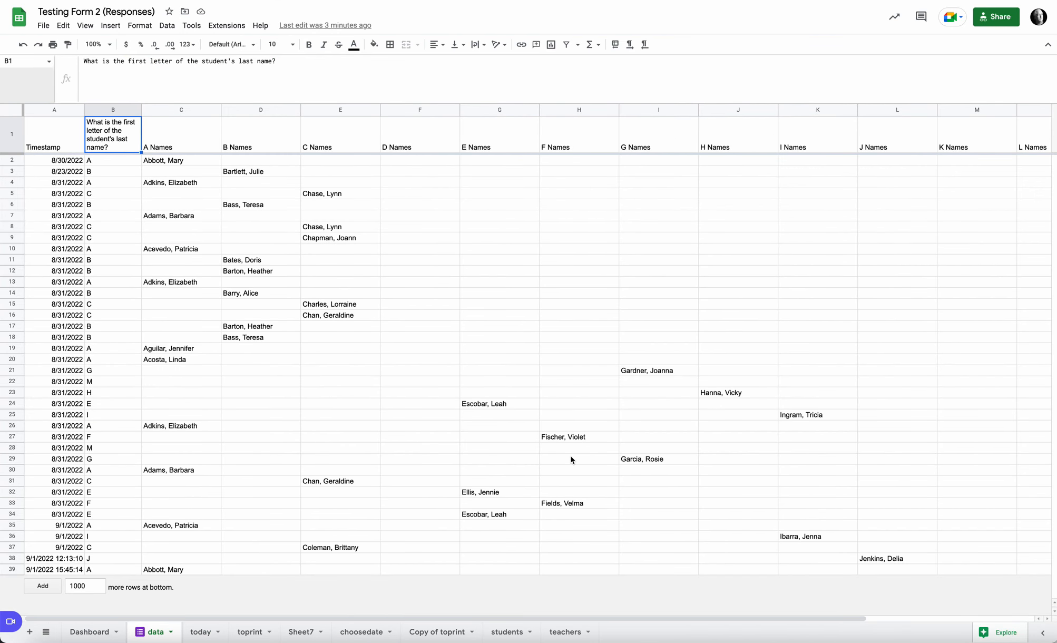
pyautogui.click(206, 632)
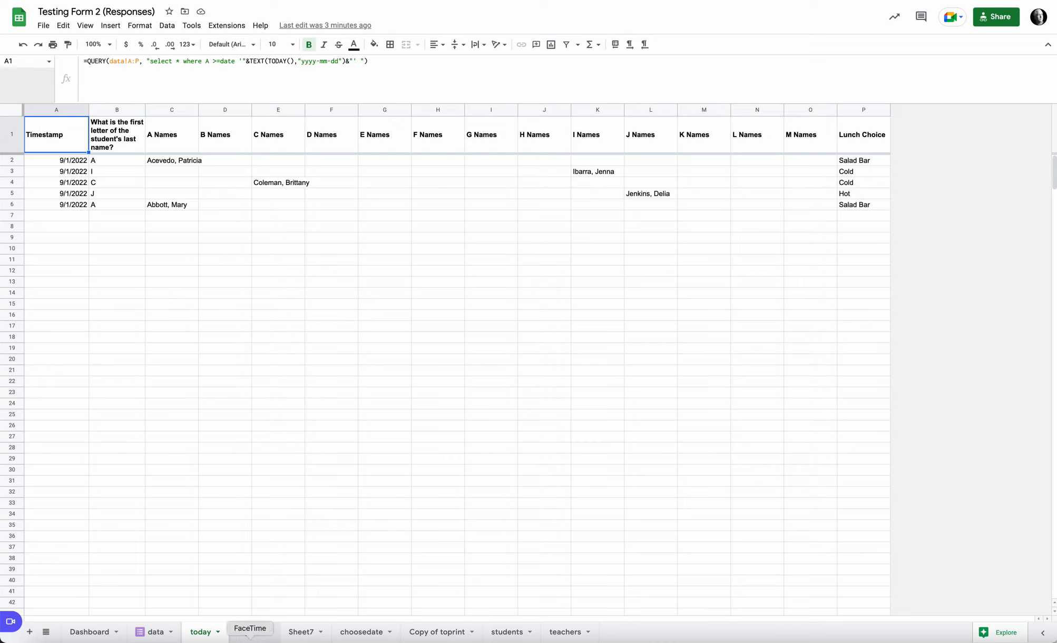
# Step: Fit the width of column C on Sheet7 to its Lunch Choice header
pyautogui.click(299, 633)
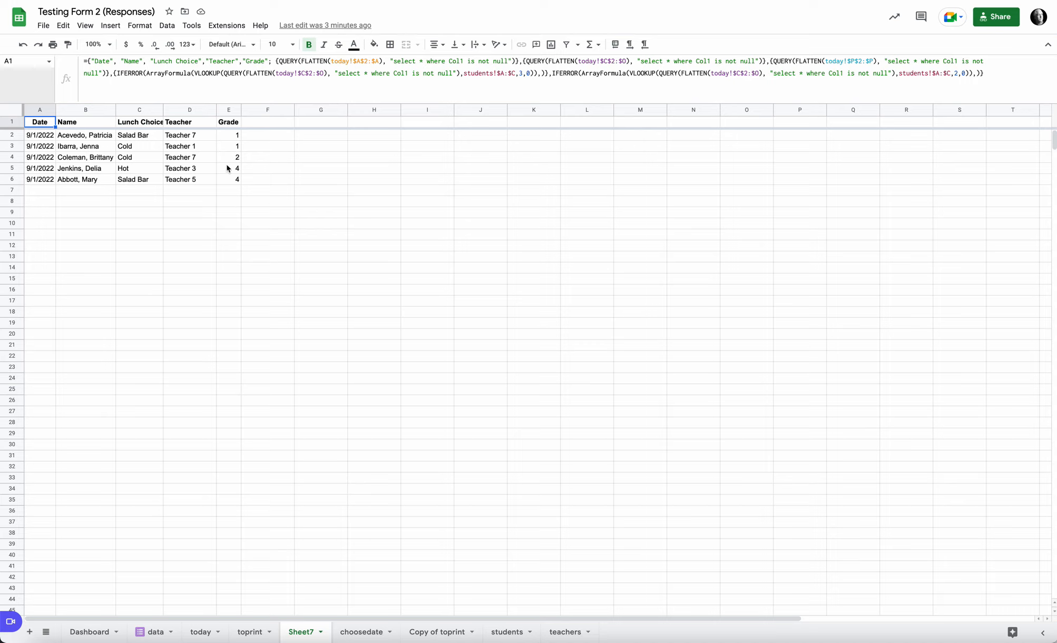
pyautogui.doubleClick(162, 110)
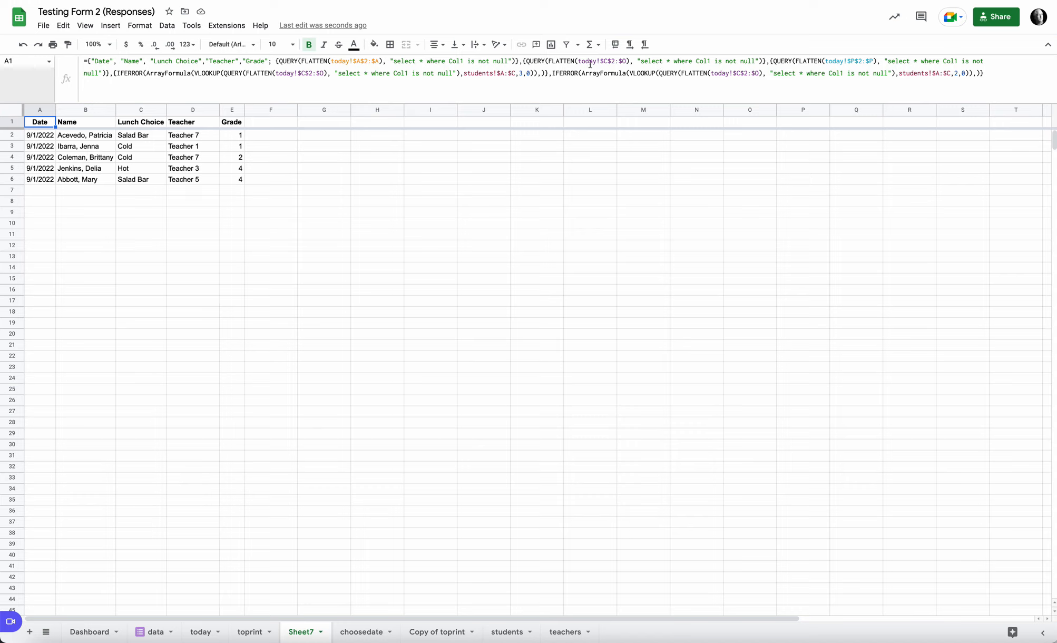
# Step: Highlight the student name range C2:O6 on the today sheet and compare it with the combined lists on toprint and Sheet7
pyautogui.click(202, 633)
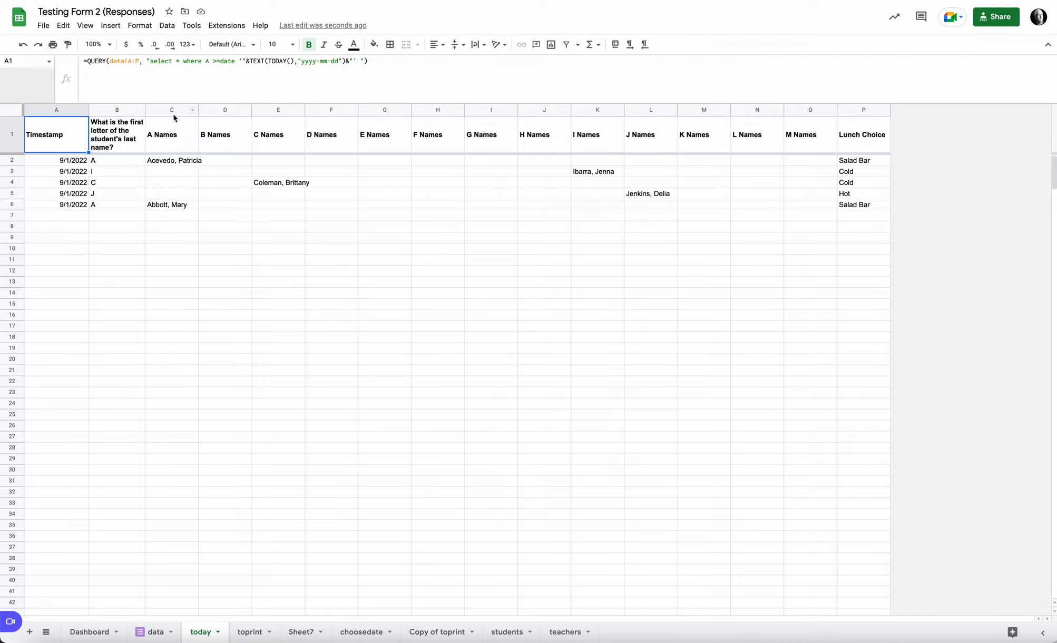
pyautogui.moveTo(173, 161); pyautogui.dragTo(808, 207)
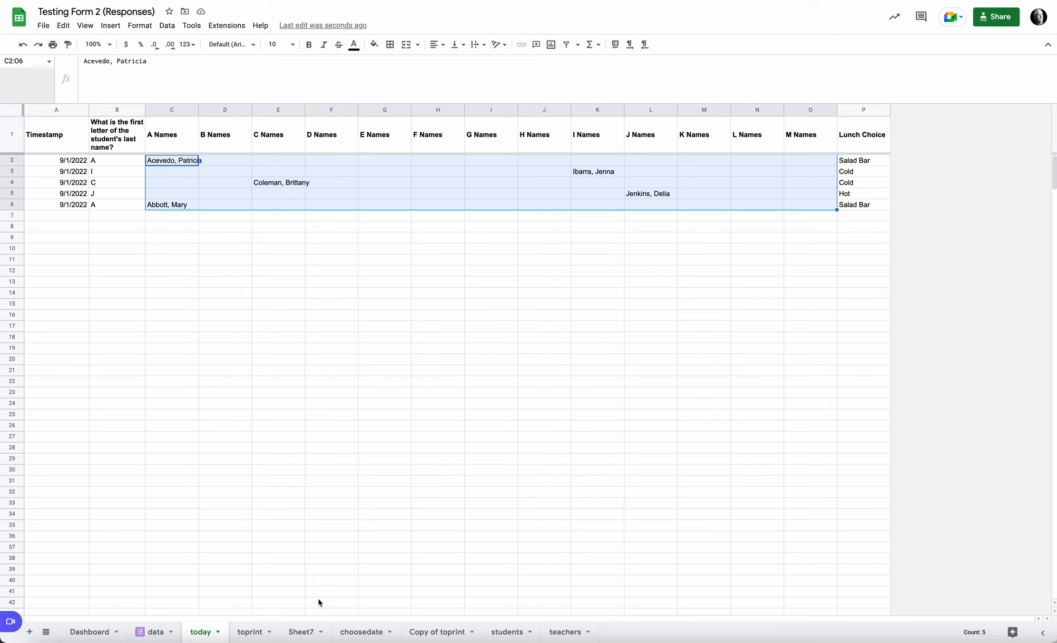
pyautogui.click(293, 634)
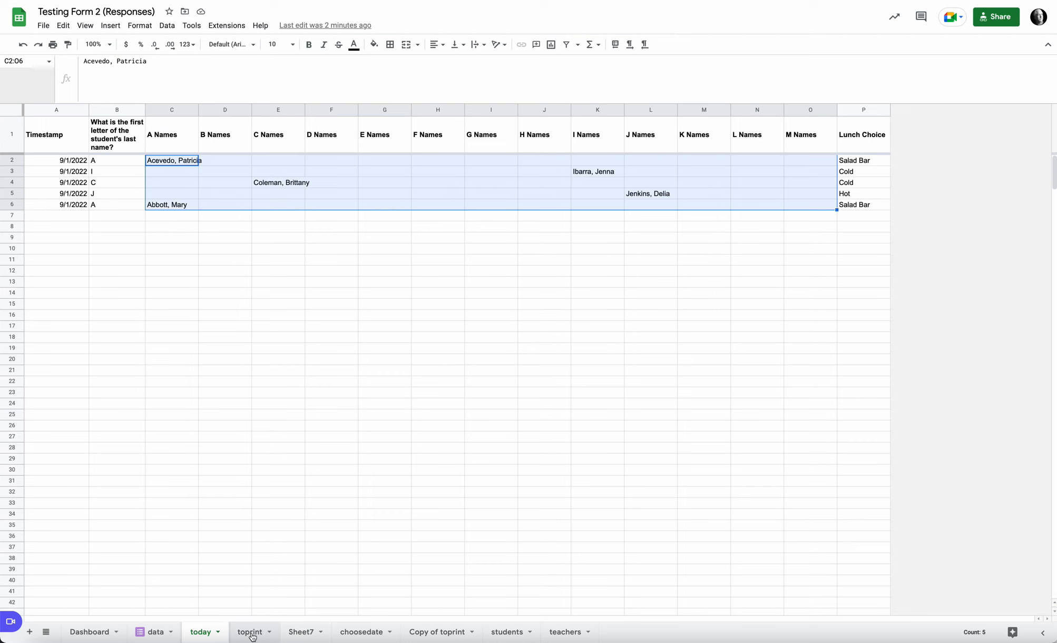
pyautogui.click(252, 634)
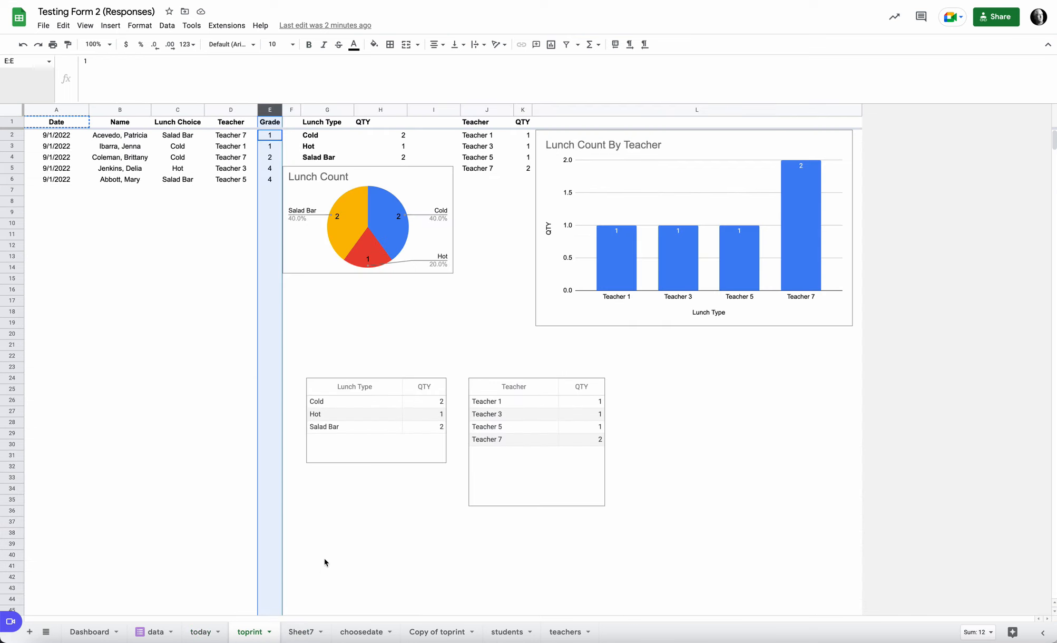
pyautogui.click(299, 634)
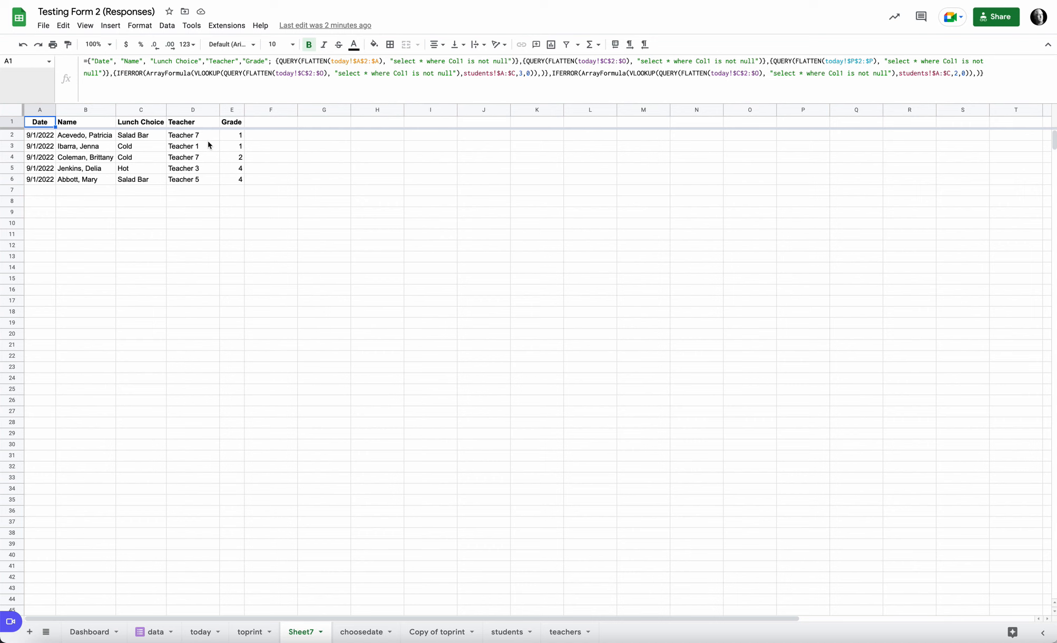
# Step: Inspect the query formulas in row 2 of the students sheet that list students by last-name letter for columns A to E
pyautogui.click(507, 632)
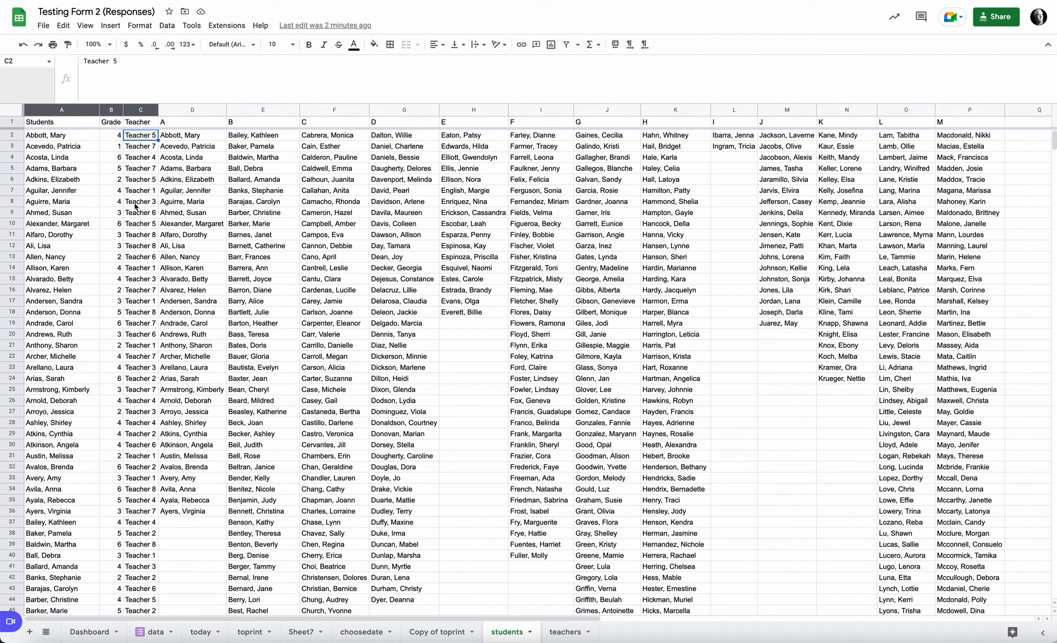
pyautogui.click(186, 124)
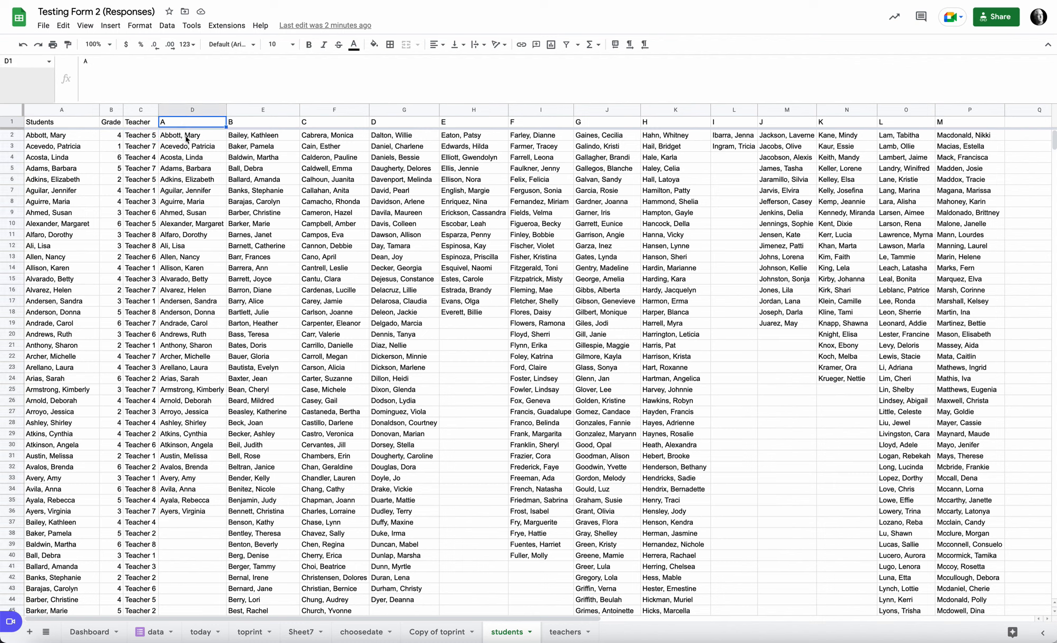
pyautogui.click(187, 138)
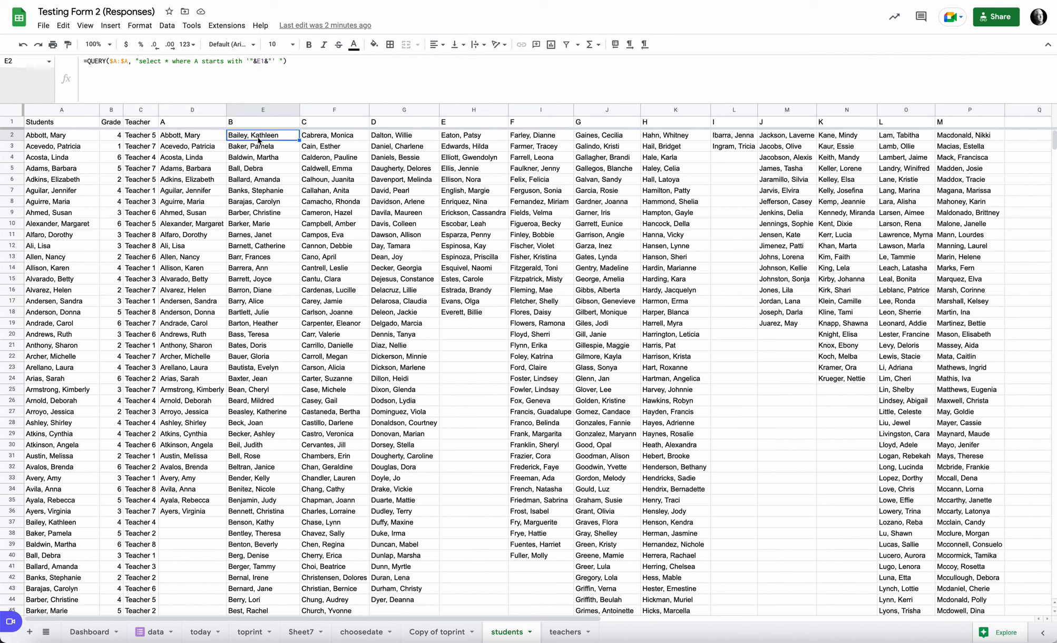
pyautogui.click(325, 139)
pyautogui.click(388, 138)
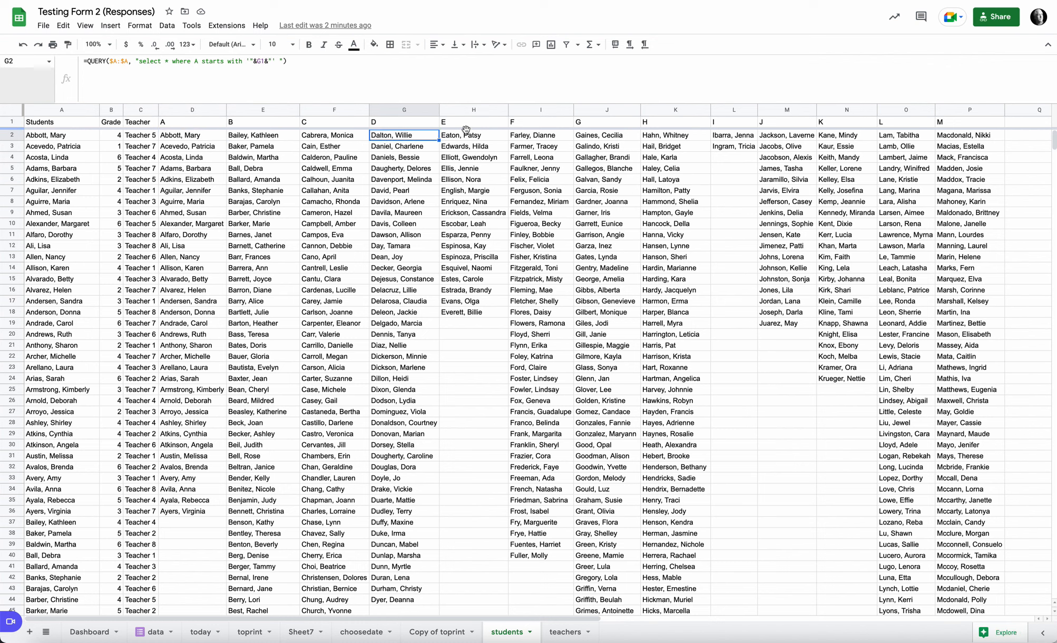
pyautogui.click(468, 138)
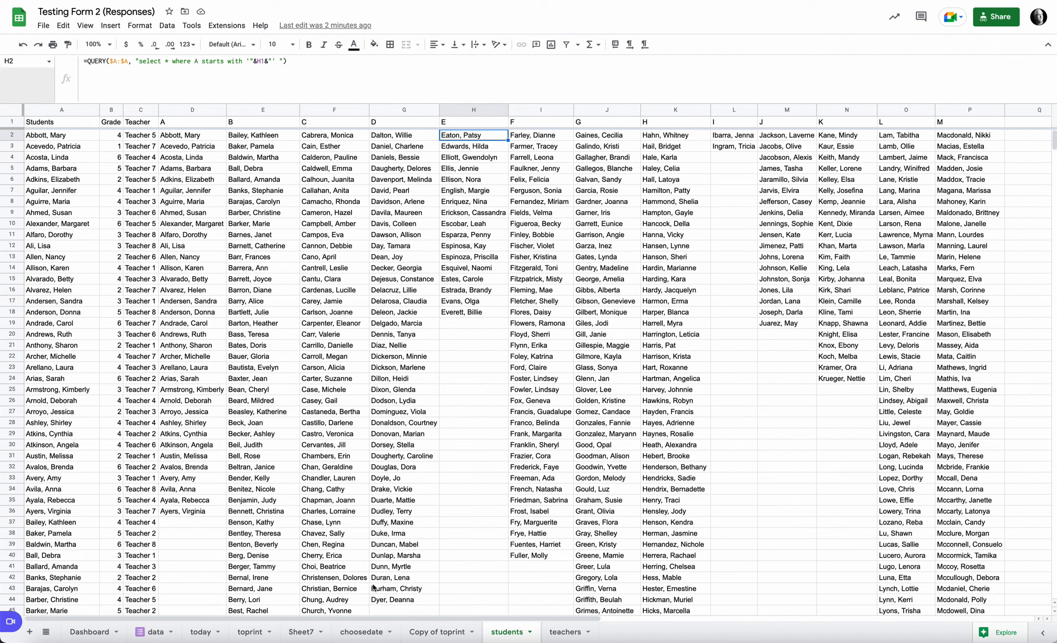
# Step: Examine the Students, Grade and Teacher columns of the students sheet that Sheet7's lookup formula refers to
pyautogui.click(304, 633)
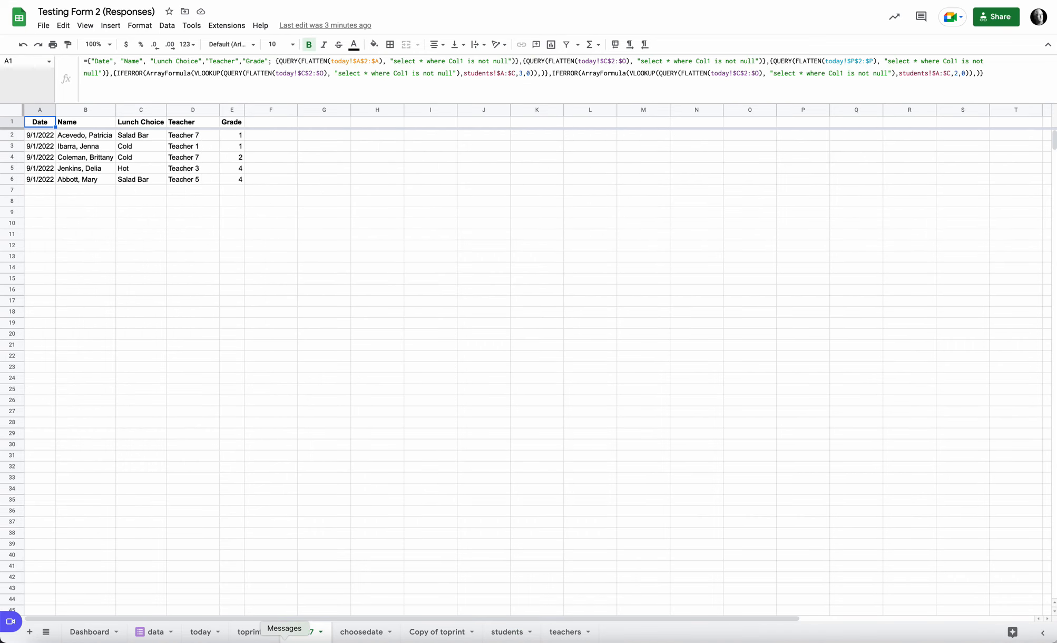
pyautogui.click(516, 635)
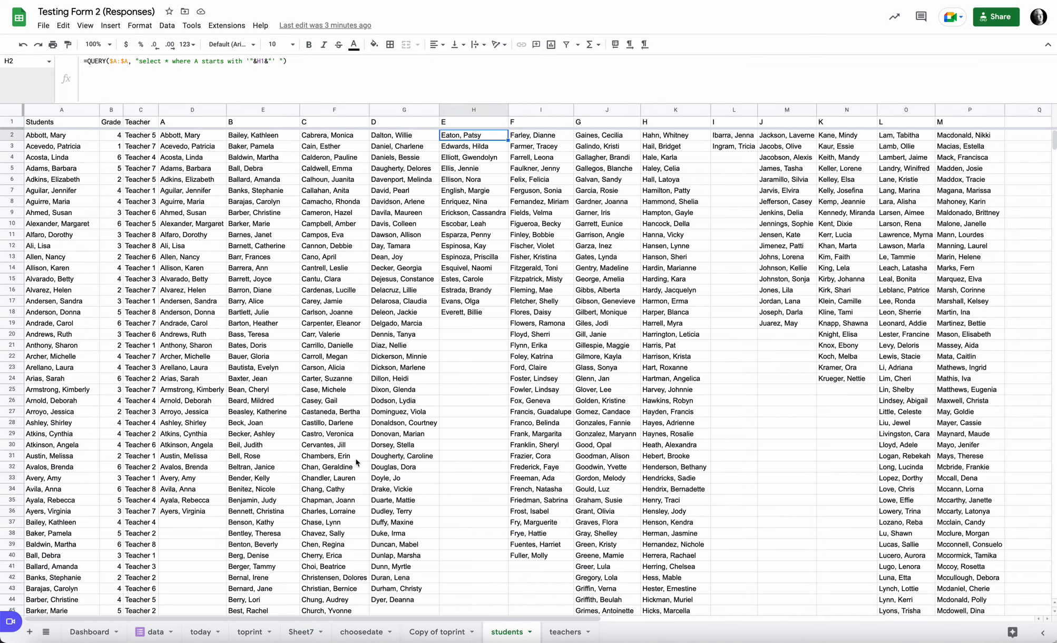
pyautogui.click(68, 125)
pyautogui.click(111, 122)
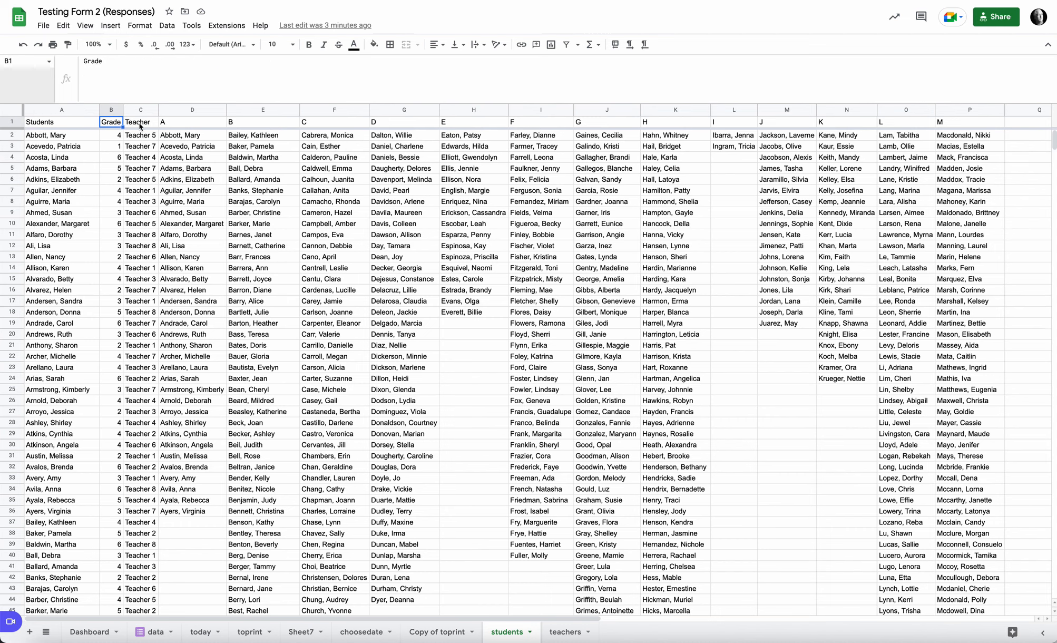
pyautogui.click(139, 126)
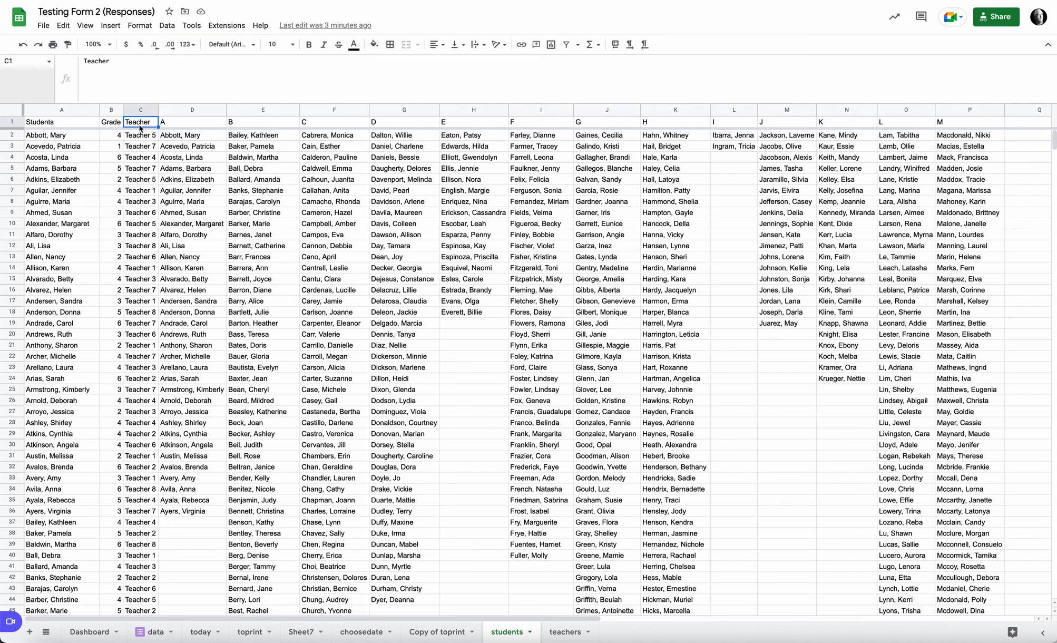
# Step: Inspect the header formulas in A1 through D1 of the toprint sheet, covering Date, Name, Lunch Choice and Teacher
pyautogui.click(299, 632)
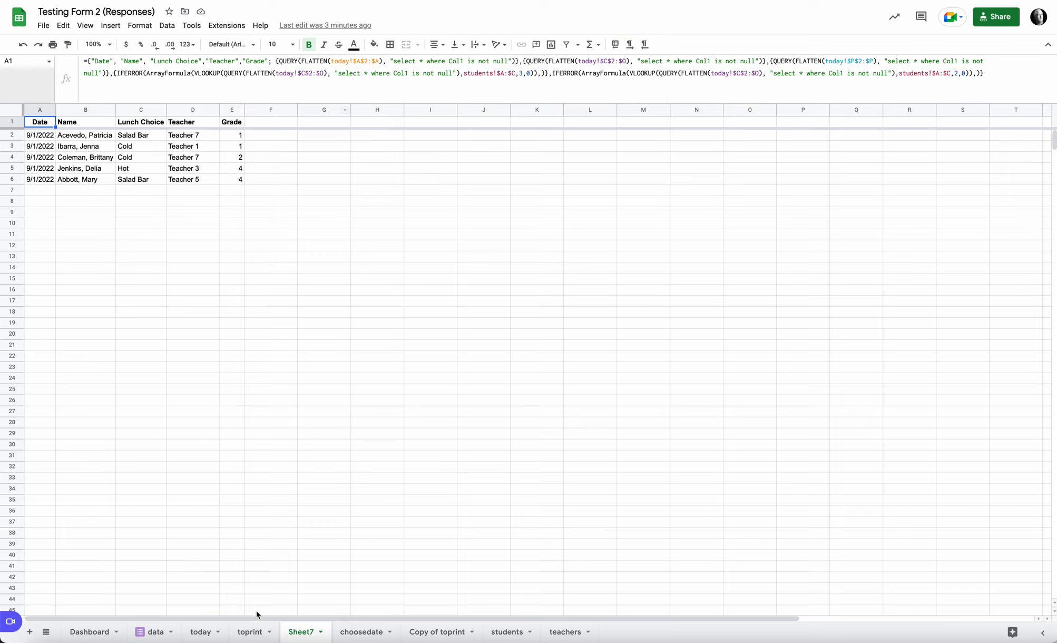
pyautogui.click(250, 632)
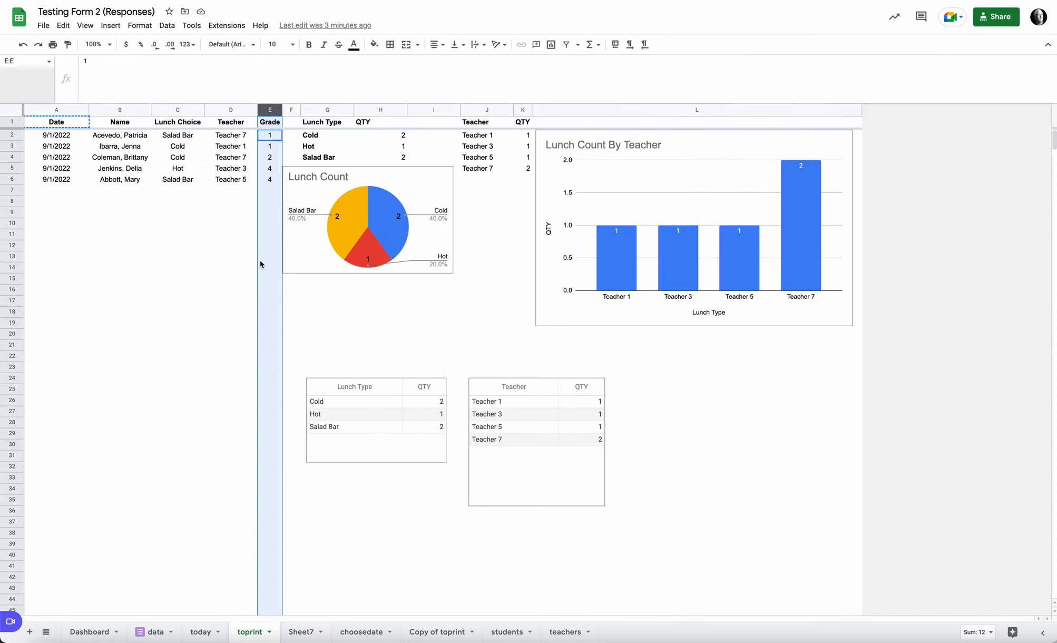
pyautogui.click(230, 125)
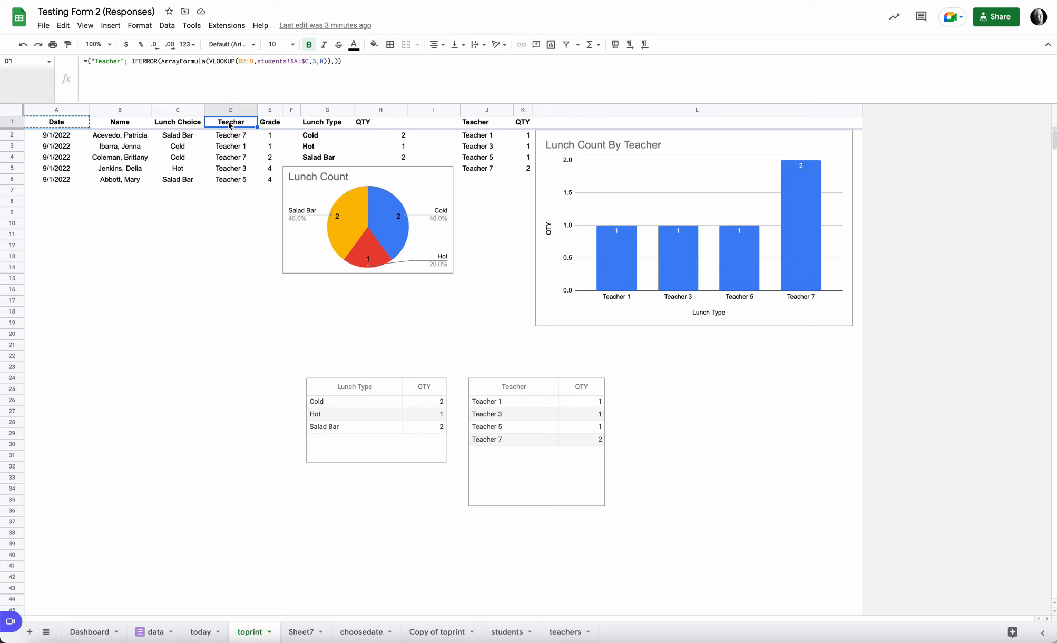
pyautogui.click(75, 126)
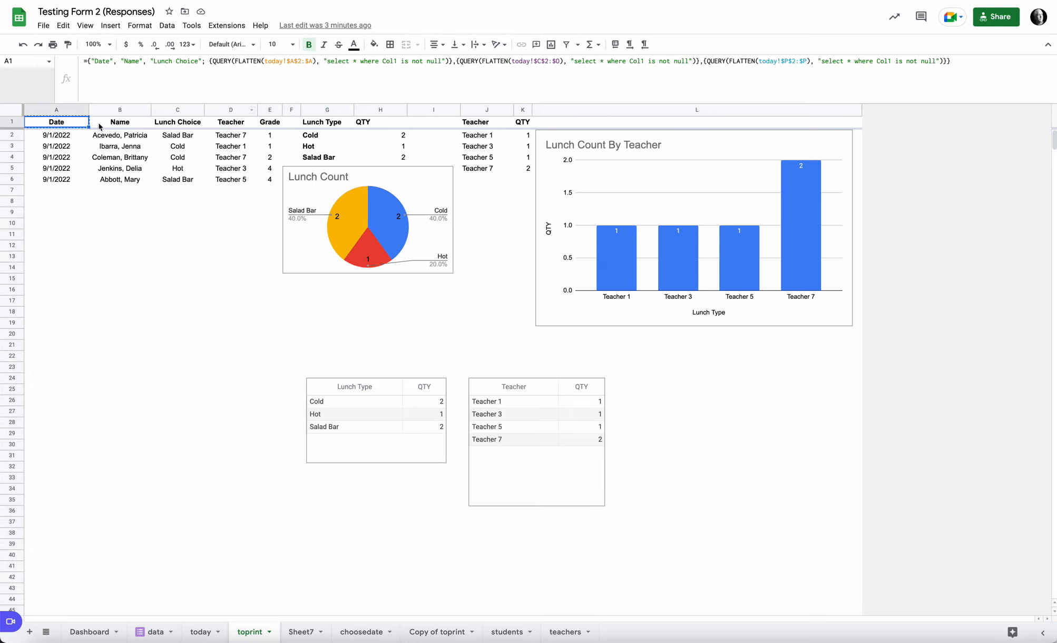
pyautogui.click(115, 124)
pyautogui.click(165, 124)
pyautogui.click(231, 126)
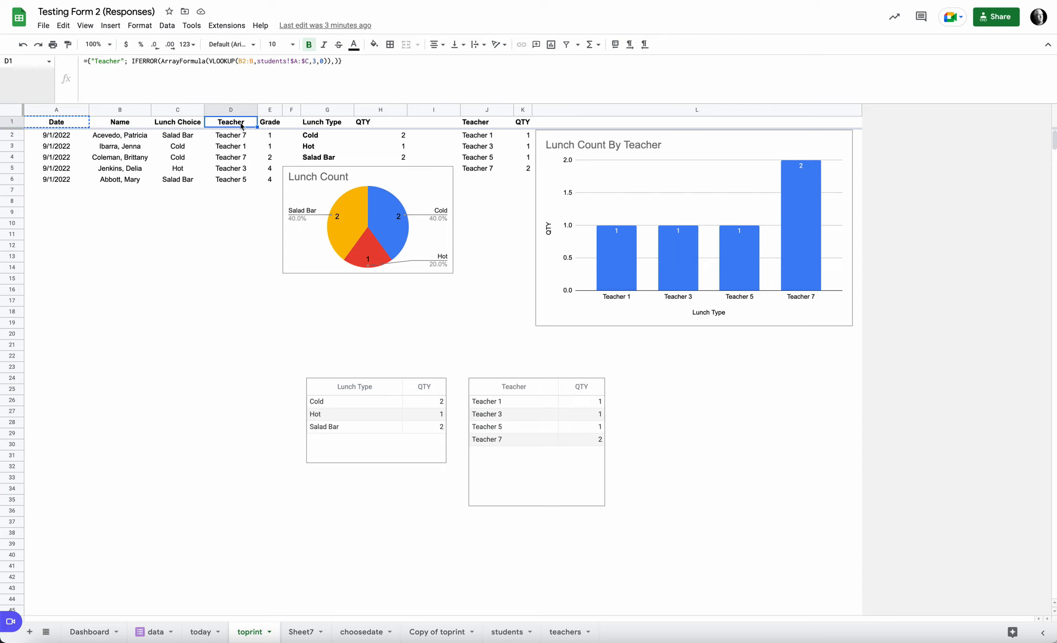
# Step: Highlight the QUERY(FLATTEN(today!$C$2:$O)) search key in Sheet7's A1 formula and compare it with the Teacher lookup on toprint
pyautogui.click(306, 632)
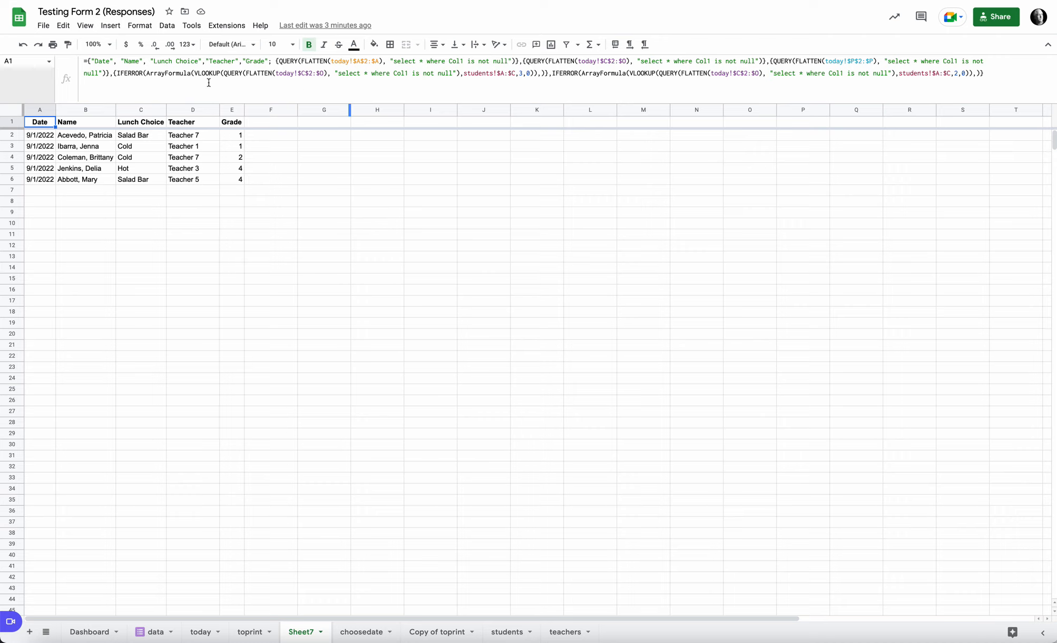
pyautogui.click(254, 631)
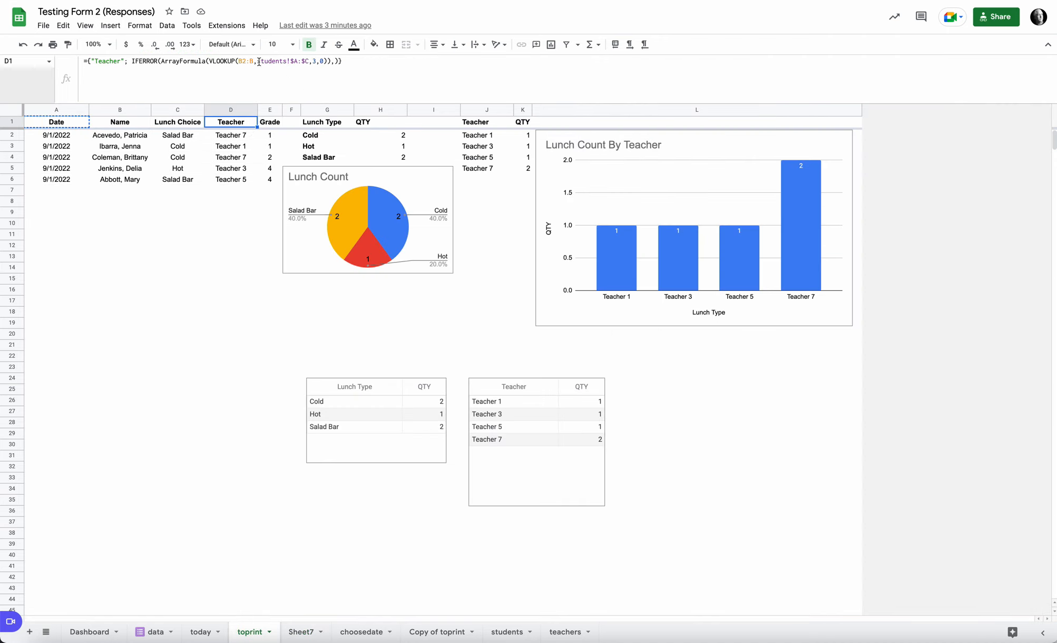
pyautogui.click(302, 631)
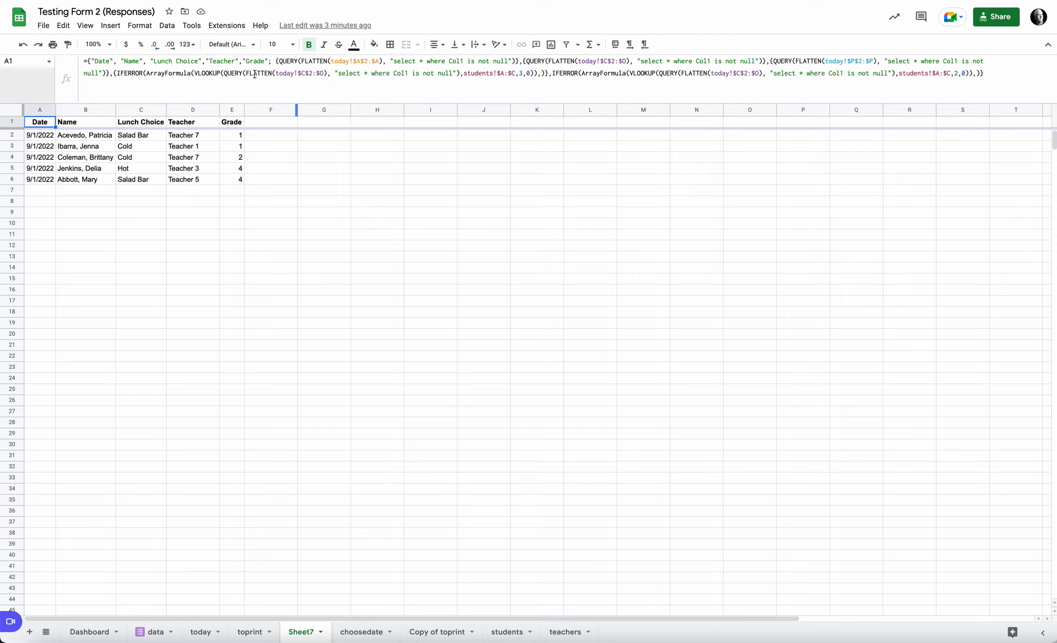
pyautogui.click(225, 73)
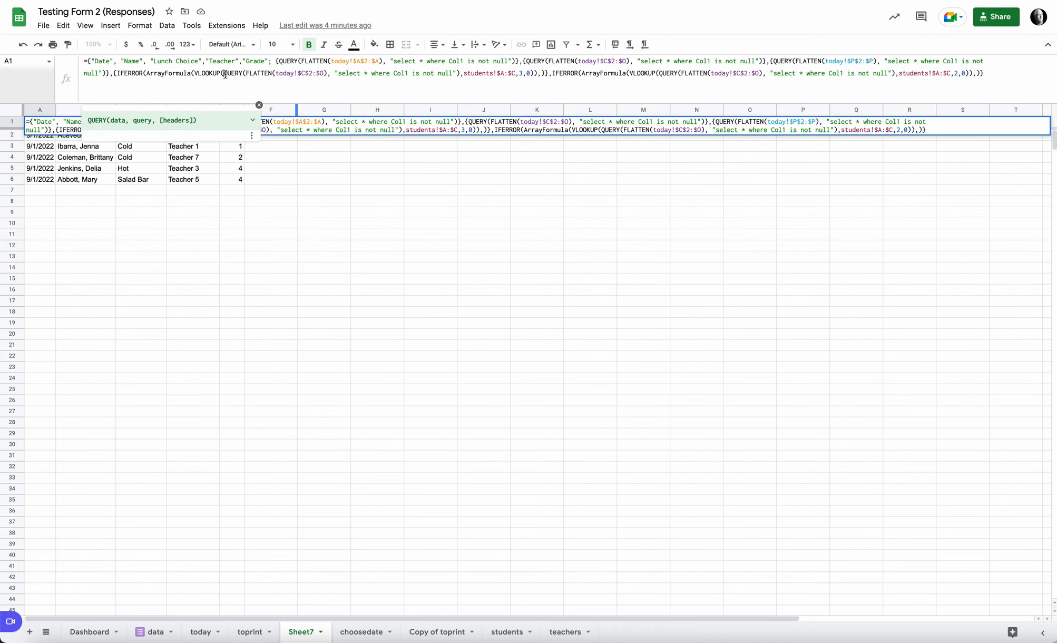
pyautogui.moveTo(224, 73); pyautogui.dragTo(468, 76)
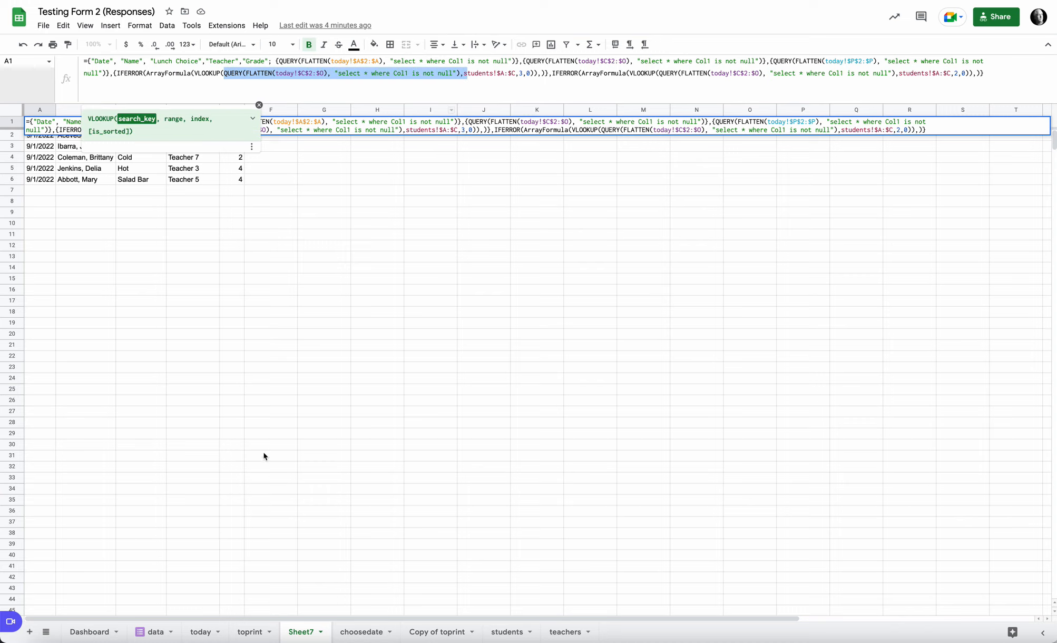
pyautogui.click(251, 631)
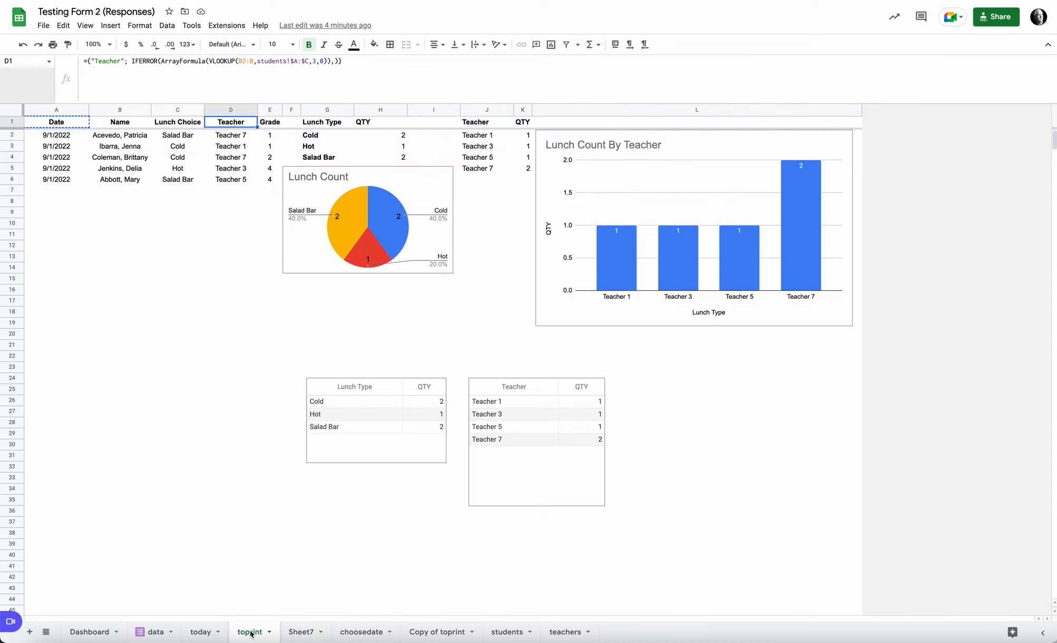
# Step: Trace the responses through the data, today and toprint sheets, highlighting toprint's Date and Name columns, and open the Dashboard sheet
pyautogui.click(152, 632)
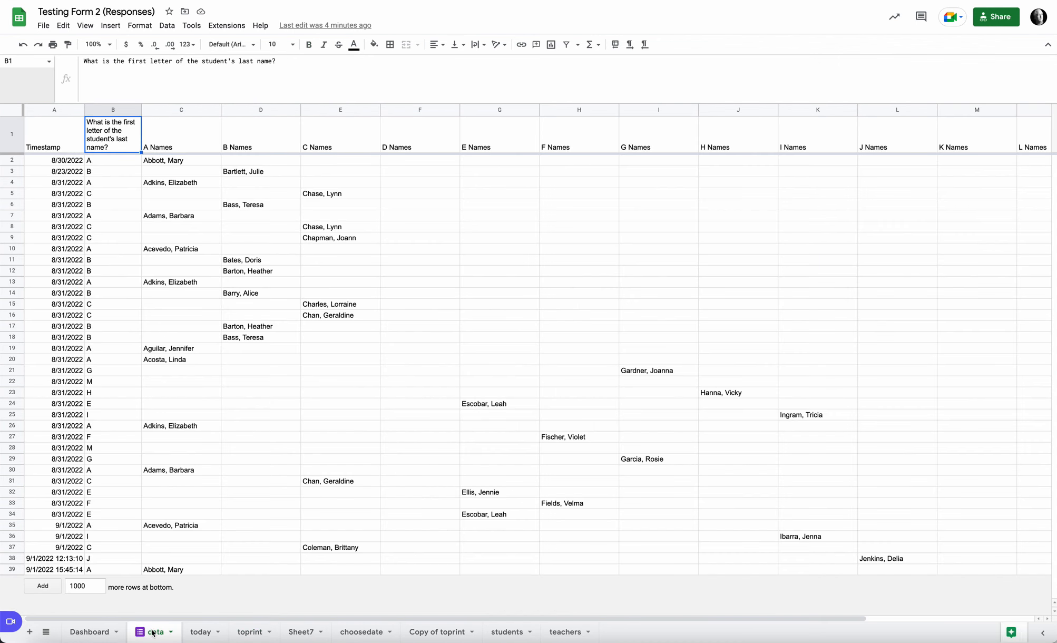
pyautogui.click(198, 631)
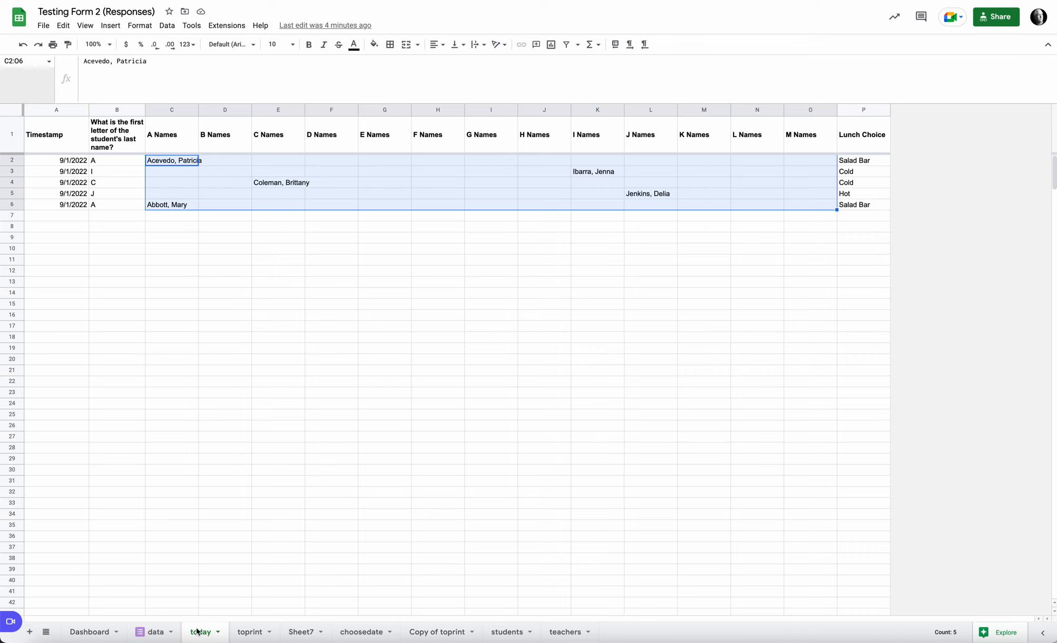
pyautogui.click(249, 635)
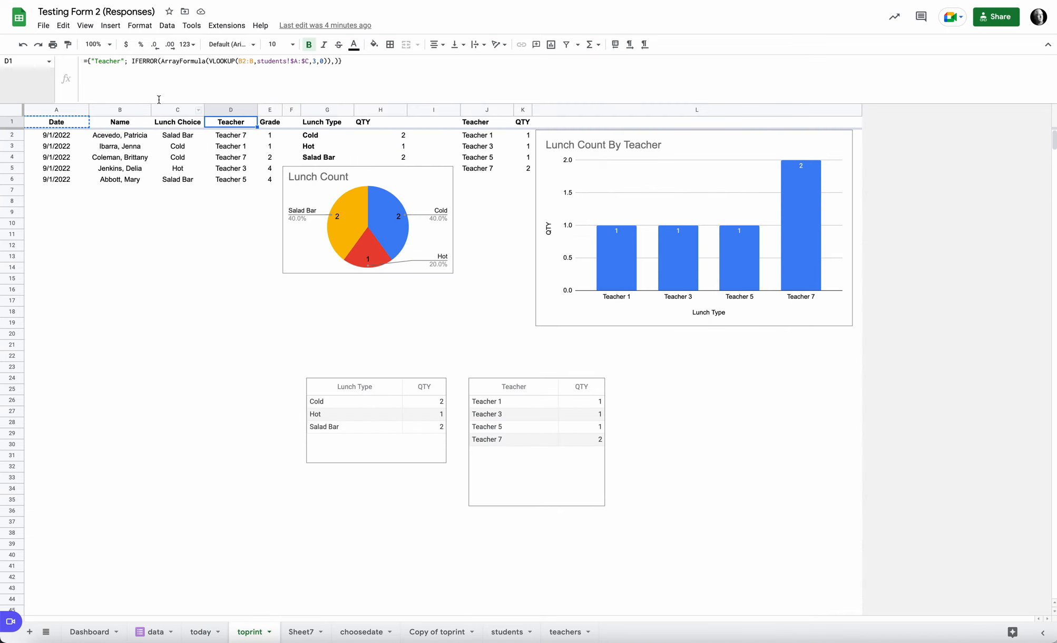
pyautogui.moveTo(70, 112)
pyautogui.mouseDown()
pyautogui.moveTo(241, 107)
pyautogui.moveTo(135, 109)
pyautogui.mouseUp()
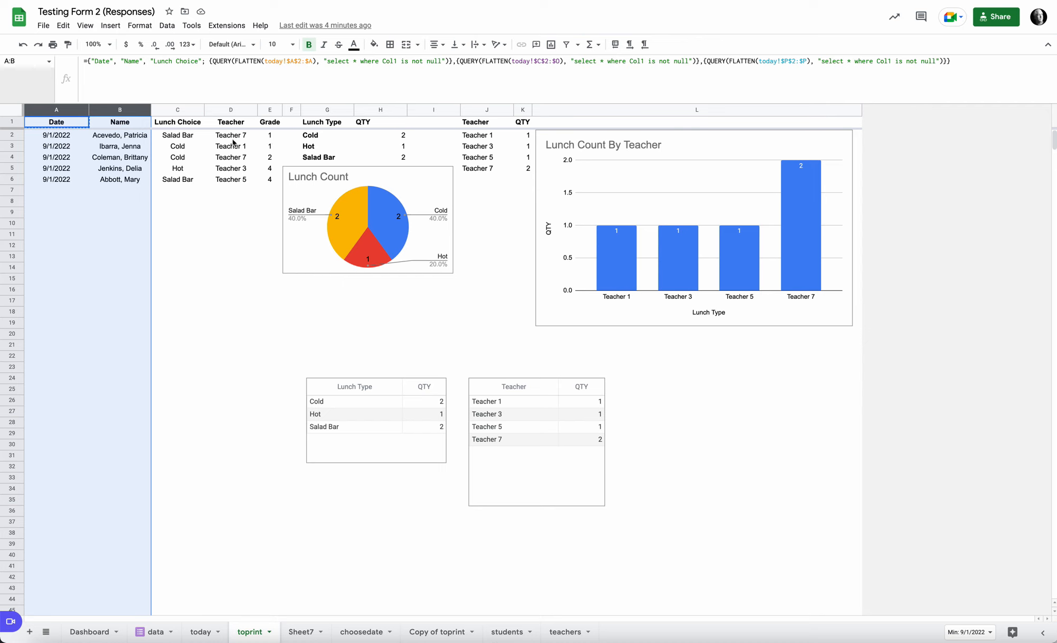
pyautogui.click(89, 632)
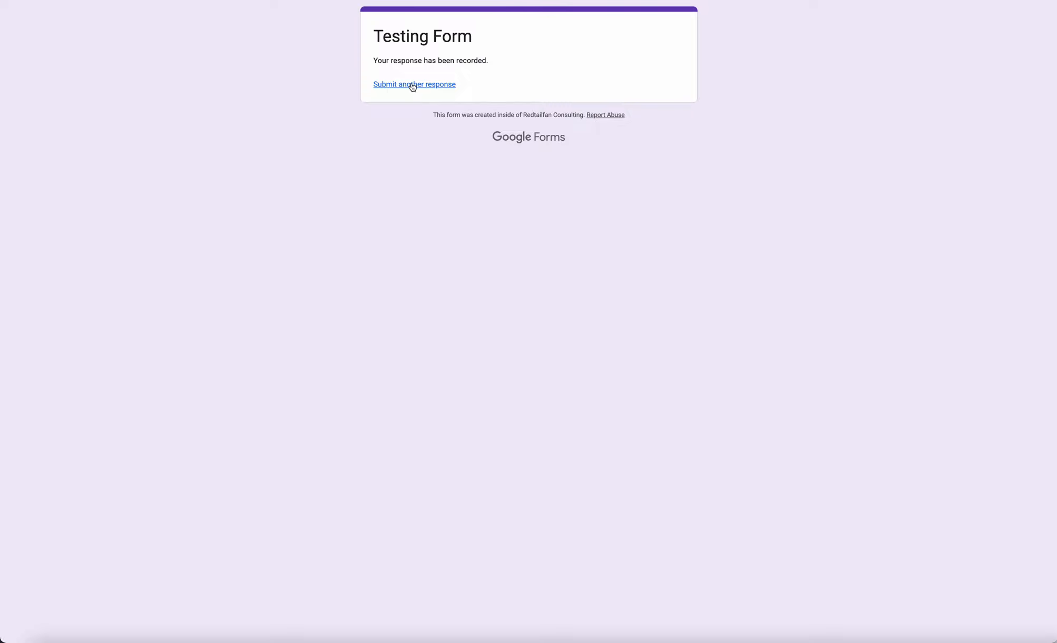
# Step: Submit another Testing Form response with last-name letter H, the fourth student in the H Names list, and Salad Bar as lunch choice
pyautogui.click(412, 84)
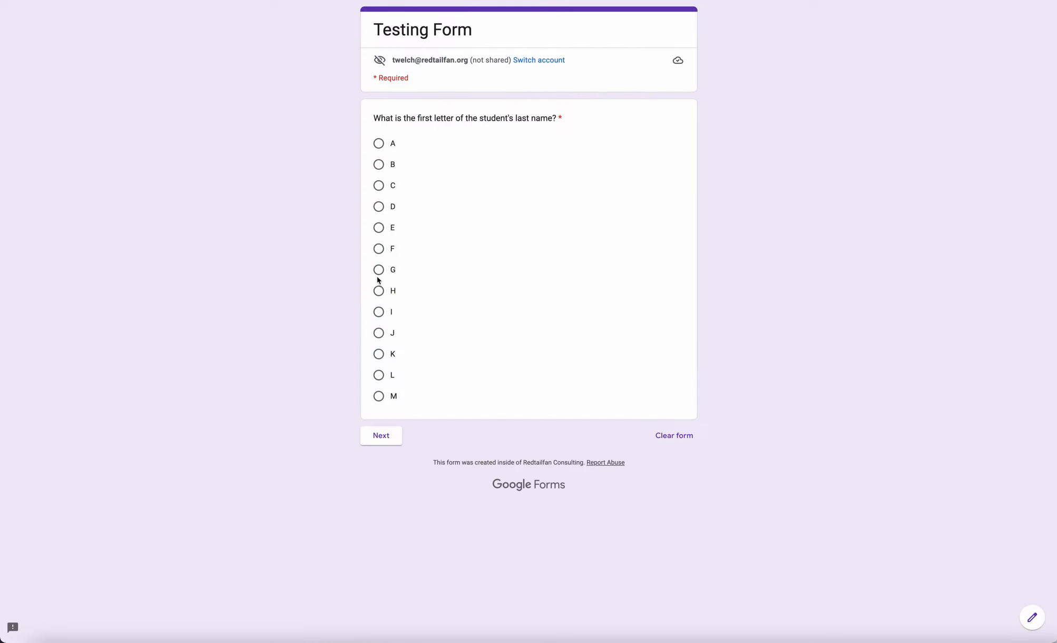
pyautogui.click(379, 290)
pyautogui.click(381, 437)
pyautogui.click(379, 214)
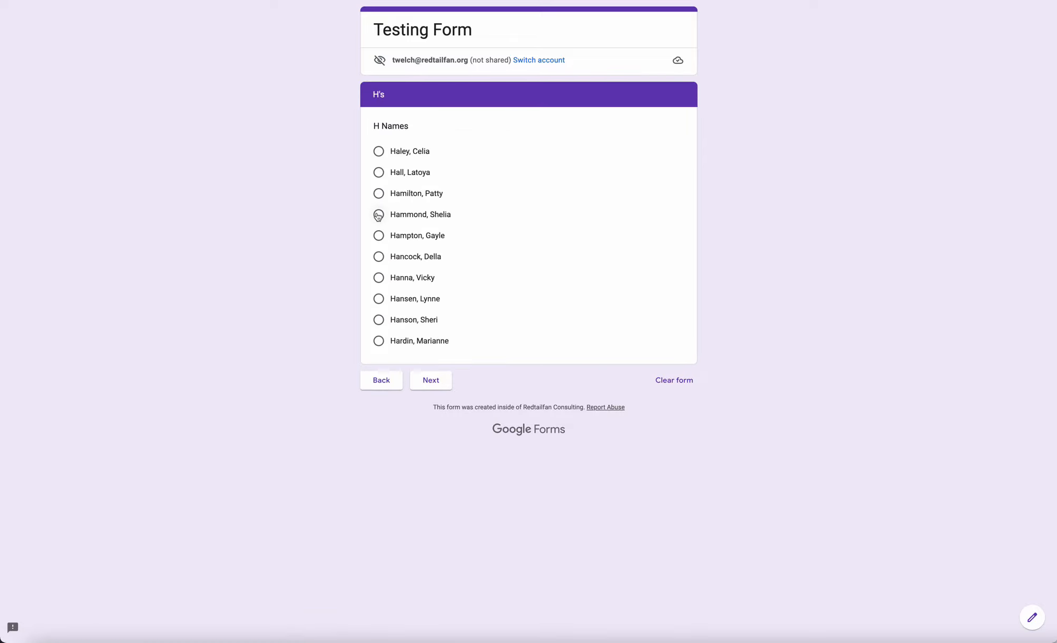
pyautogui.click(432, 398)
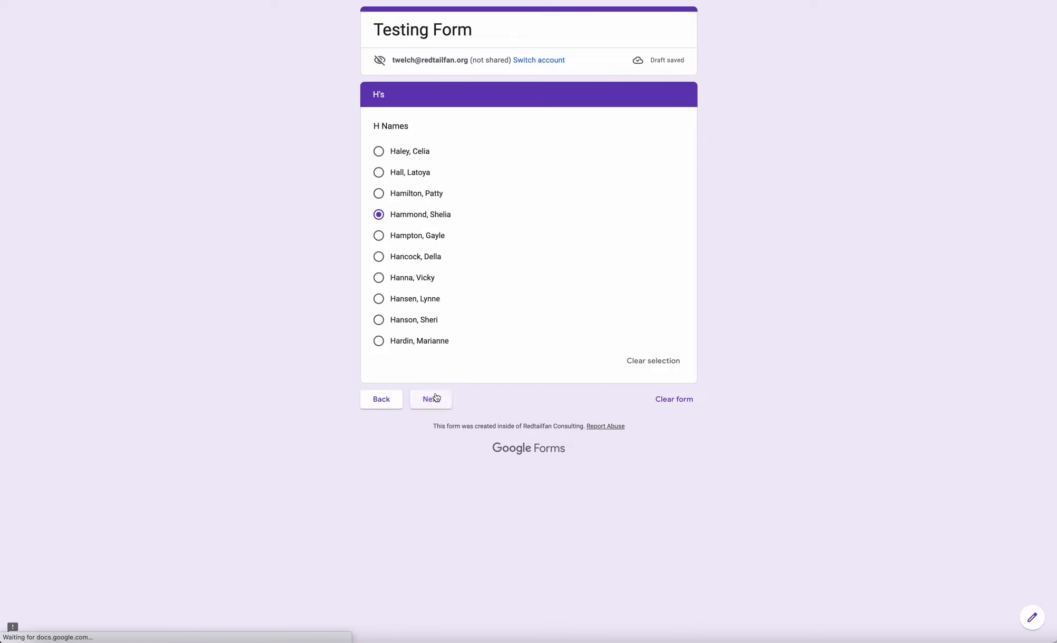
pyautogui.click(393, 193)
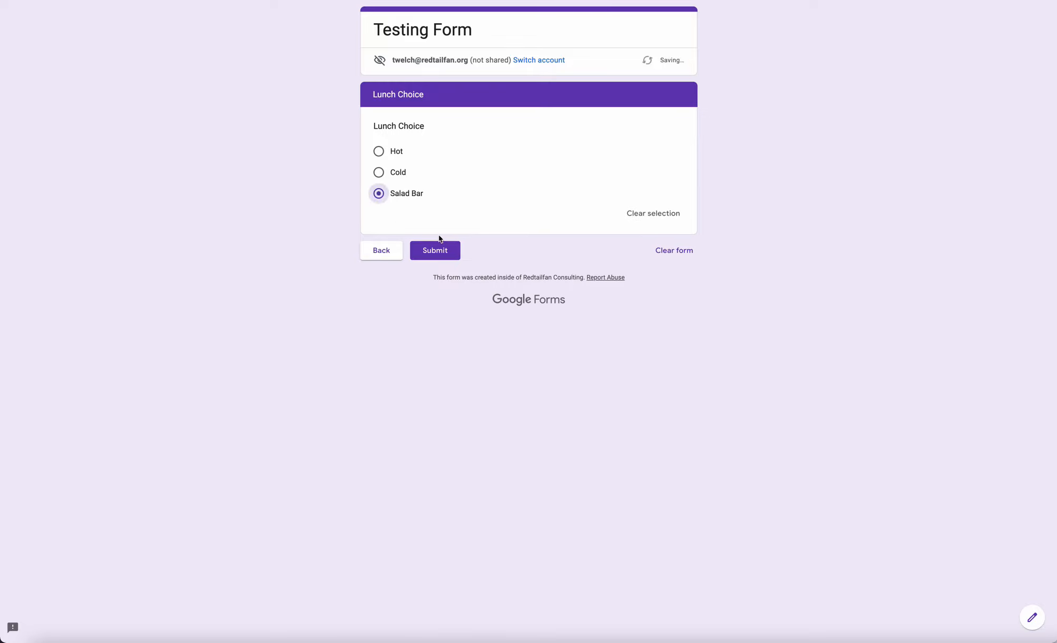
pyautogui.click(449, 253)
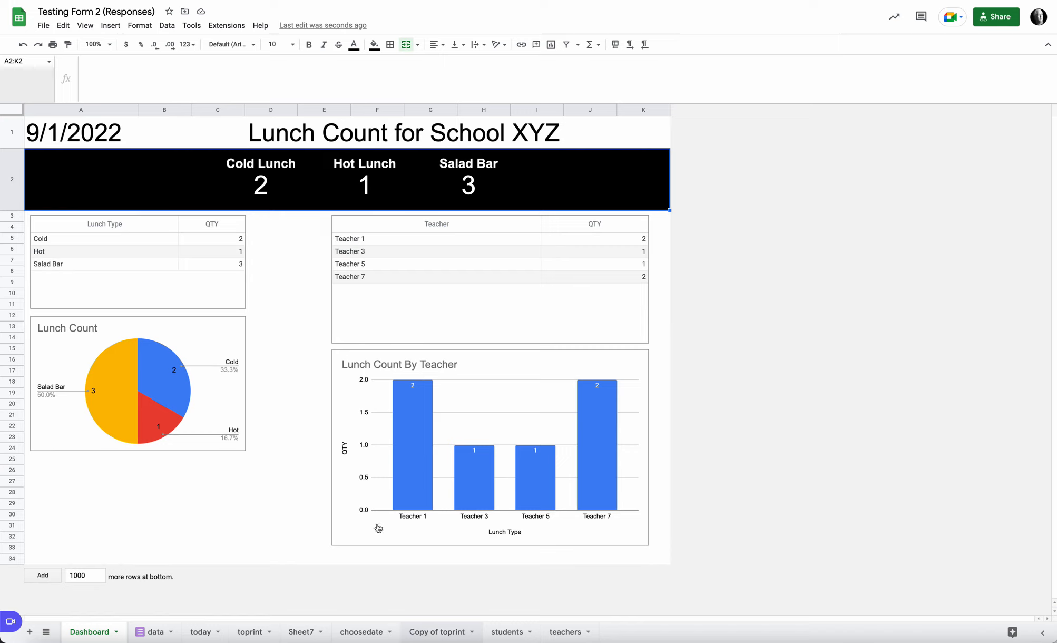
# Step: Check the Dashboard's date formula in A1, and set the choosedate sheet's A1 date to 8/31/2022, 8/30/2022 and finally 8/23/2022
pyautogui.click(87, 136)
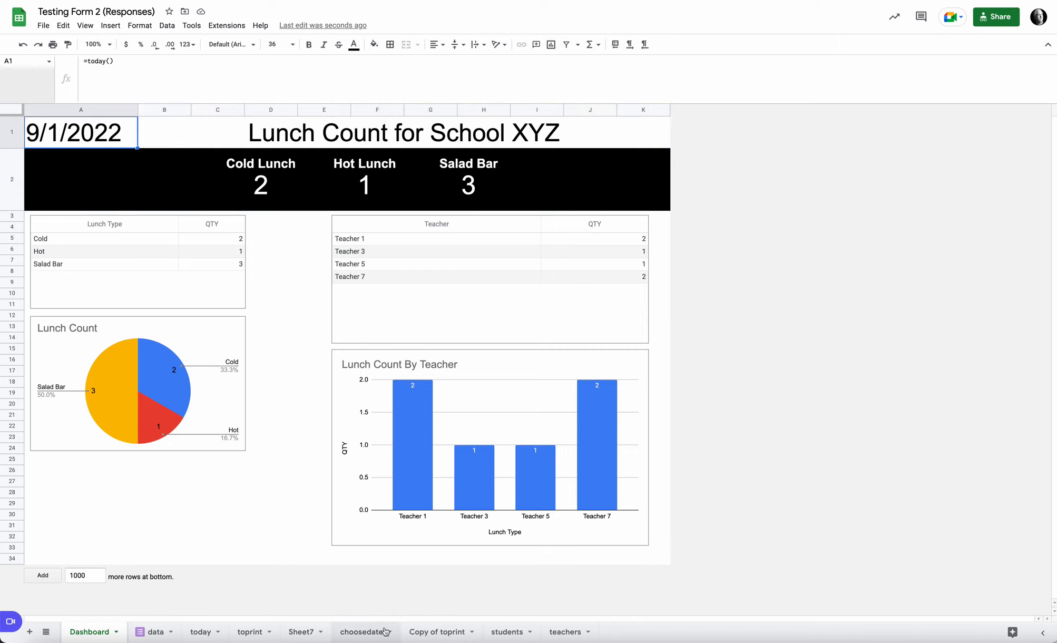
pyautogui.click(368, 635)
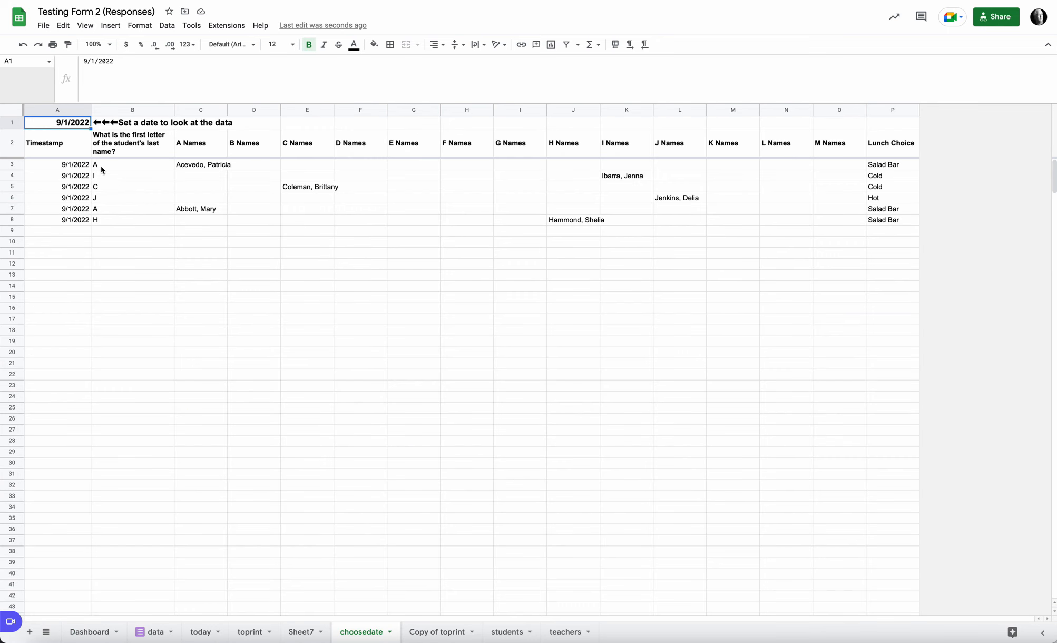
pyautogui.doubleClick(87, 124)
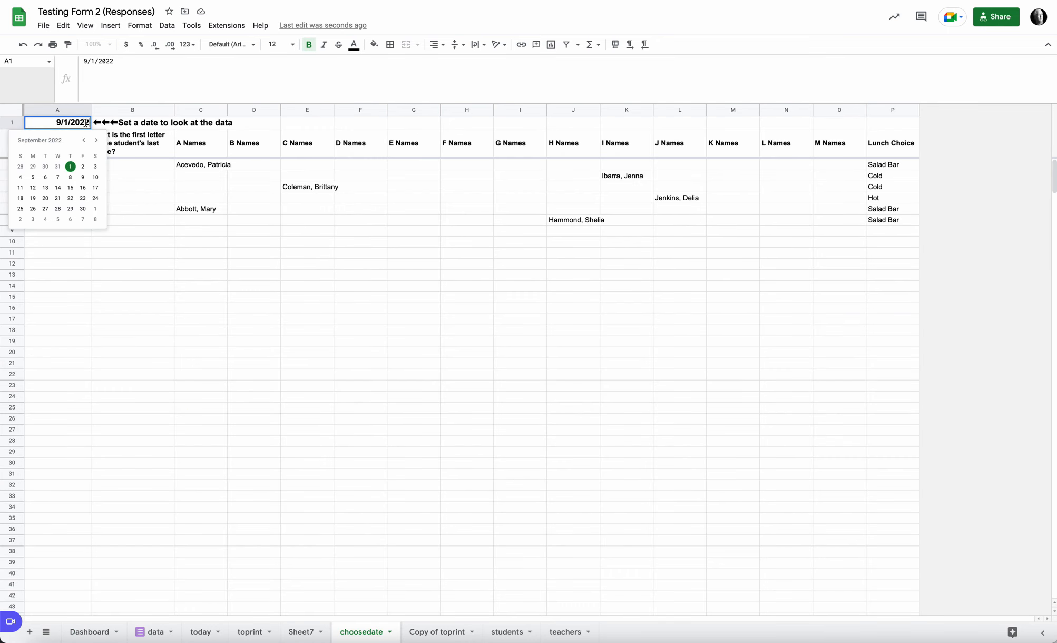
pyautogui.click(62, 168)
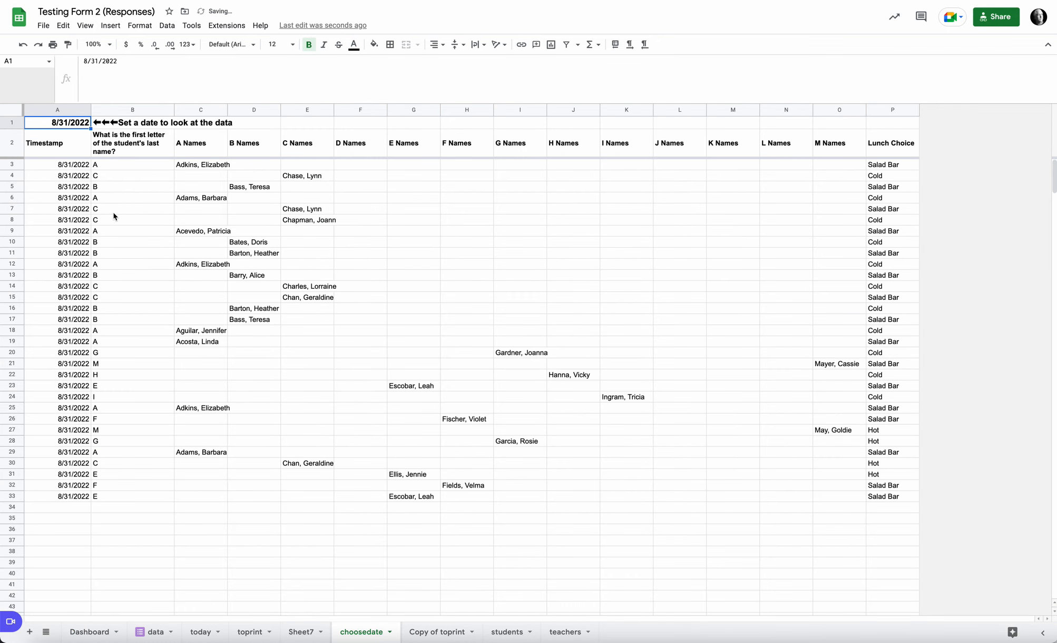
pyautogui.doubleClick(74, 124)
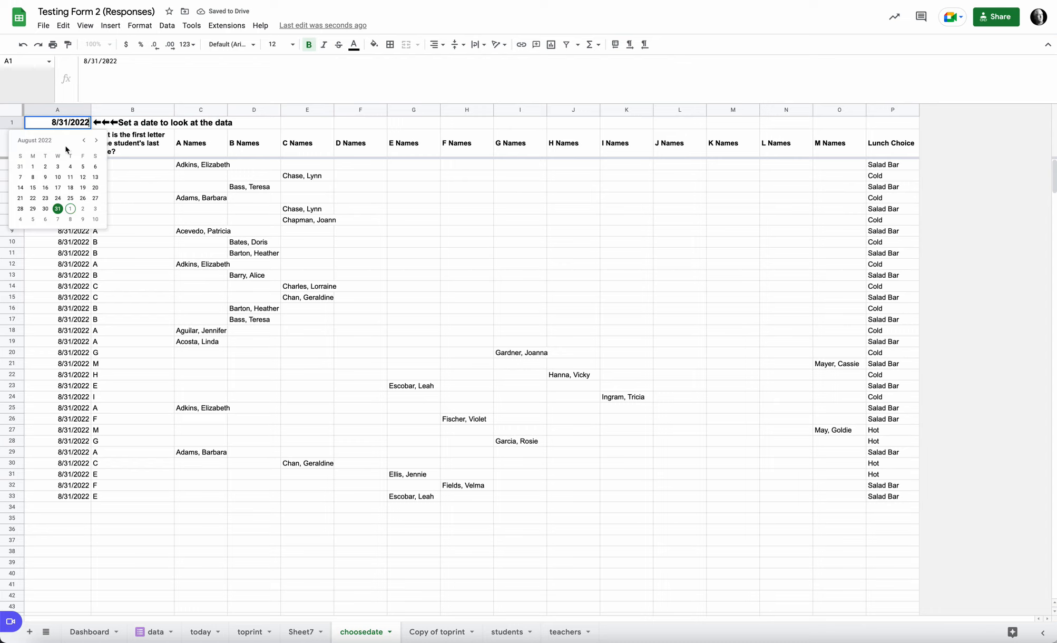
pyautogui.click(46, 208)
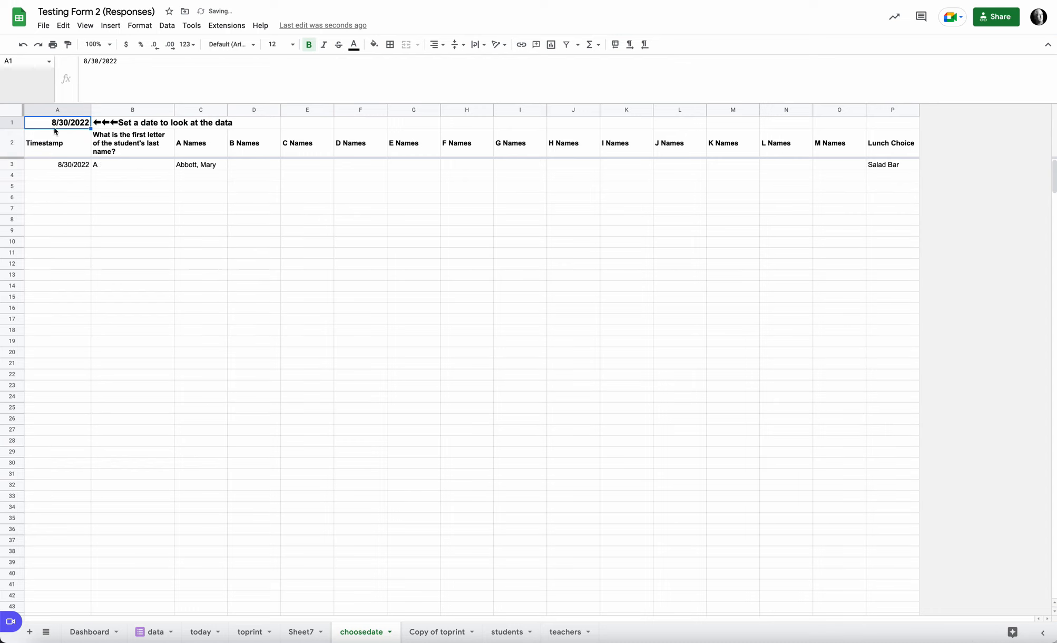
pyautogui.doubleClick(61, 124)
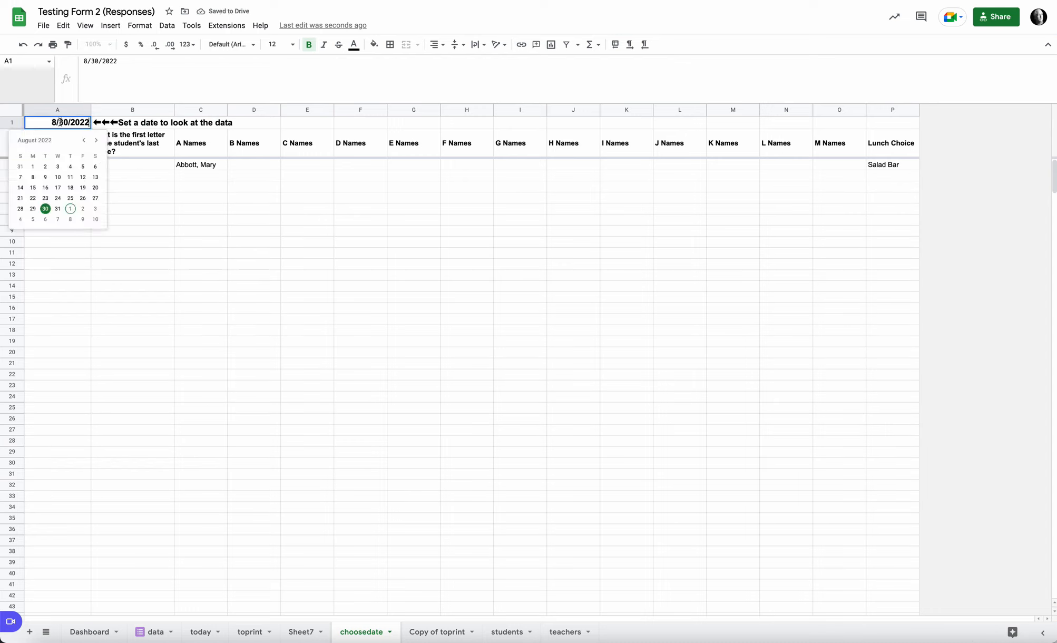
pyautogui.click(45, 198)
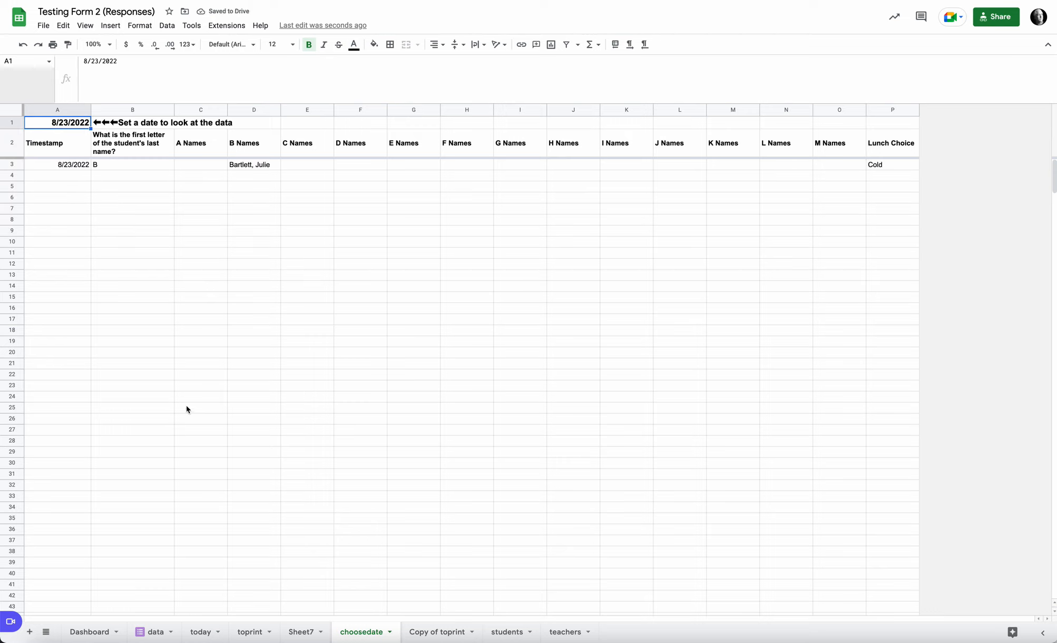
# Step: Trace the newly submitted H response through the data, today, toprint and Sheet7 sheets
pyautogui.click(161, 632)
pyautogui.click(201, 633)
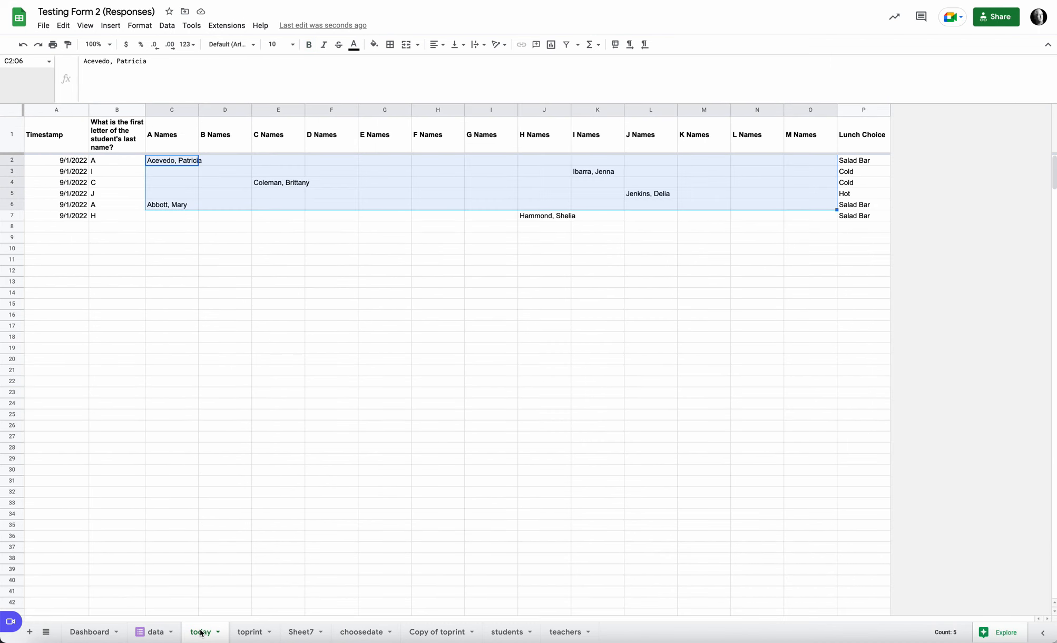
pyautogui.click(250, 633)
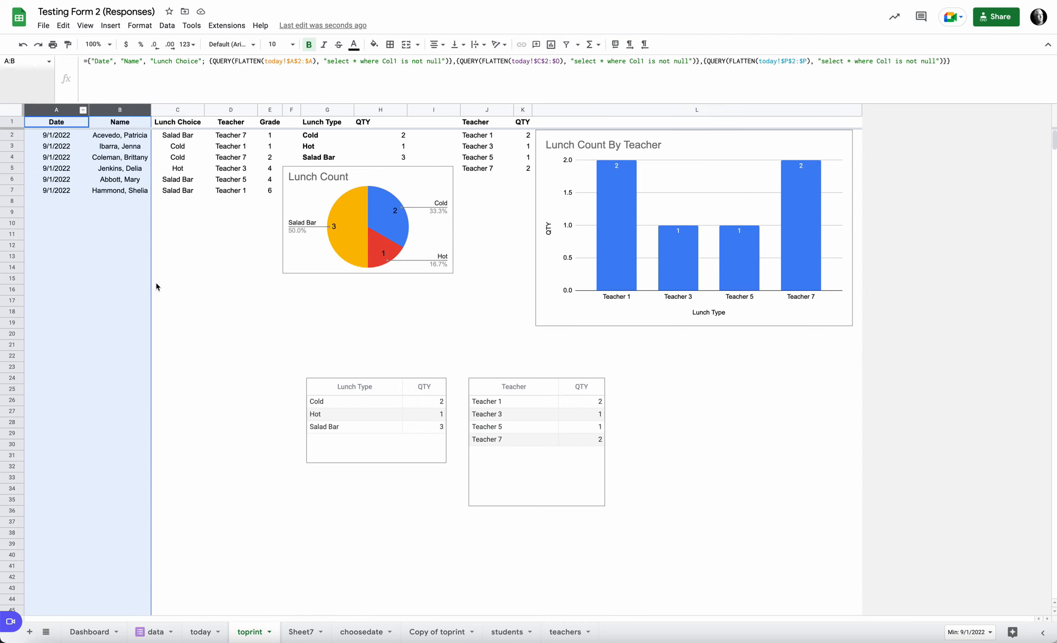
pyautogui.click(316, 635)
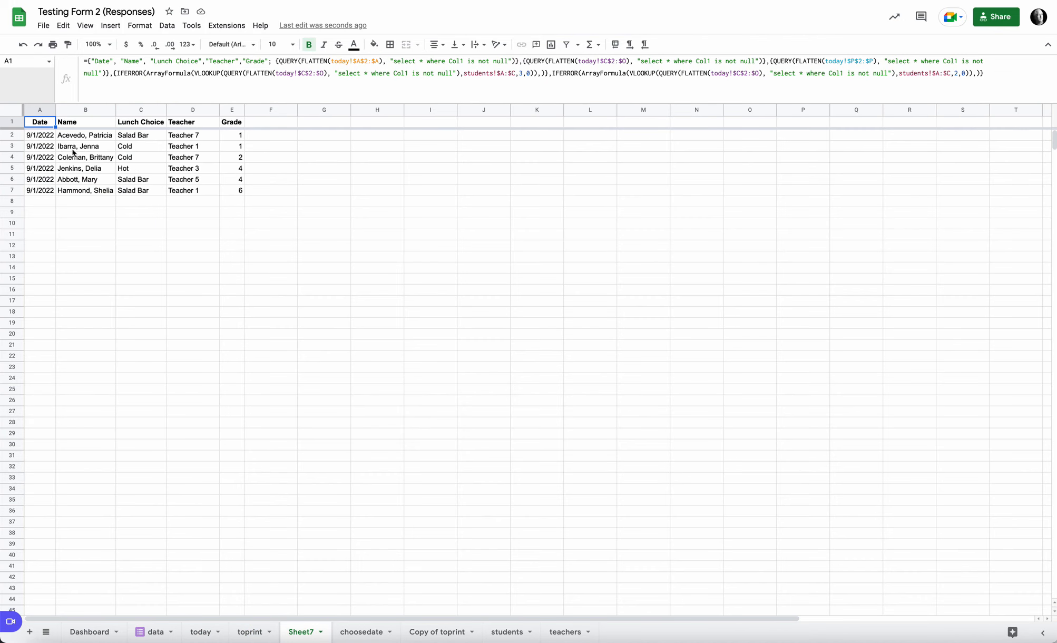